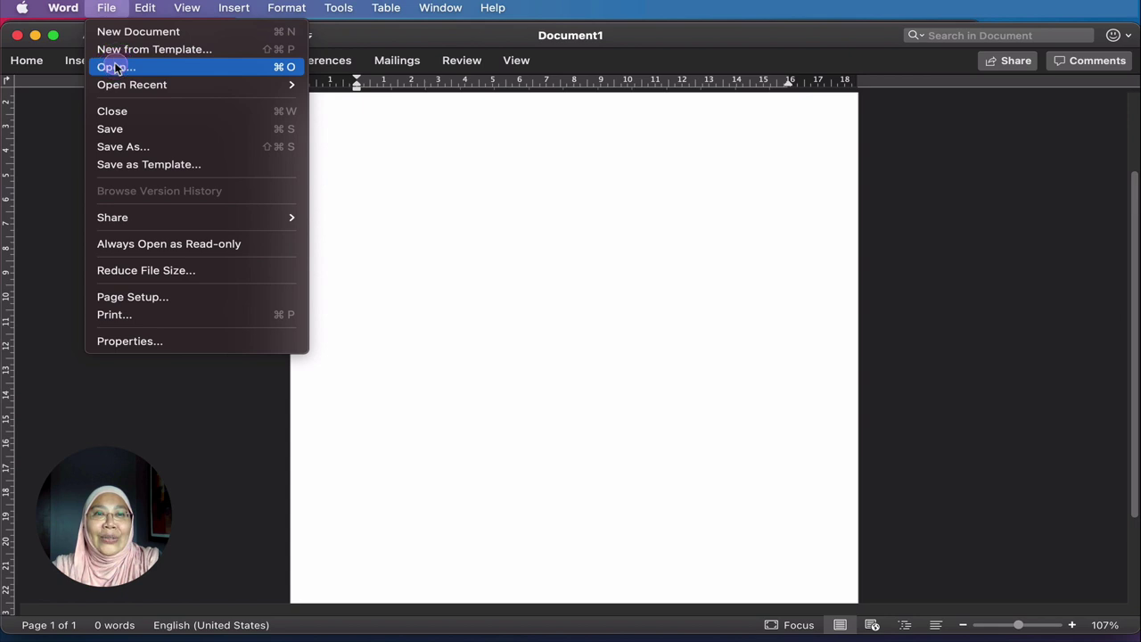
Open the PDF 1-Gamified-Online-Quiz-V2-Manuscript from the PDF to WORD ACTIVE folder as a Word document
{"action": "left_click", "coordinate": [115, 69]}
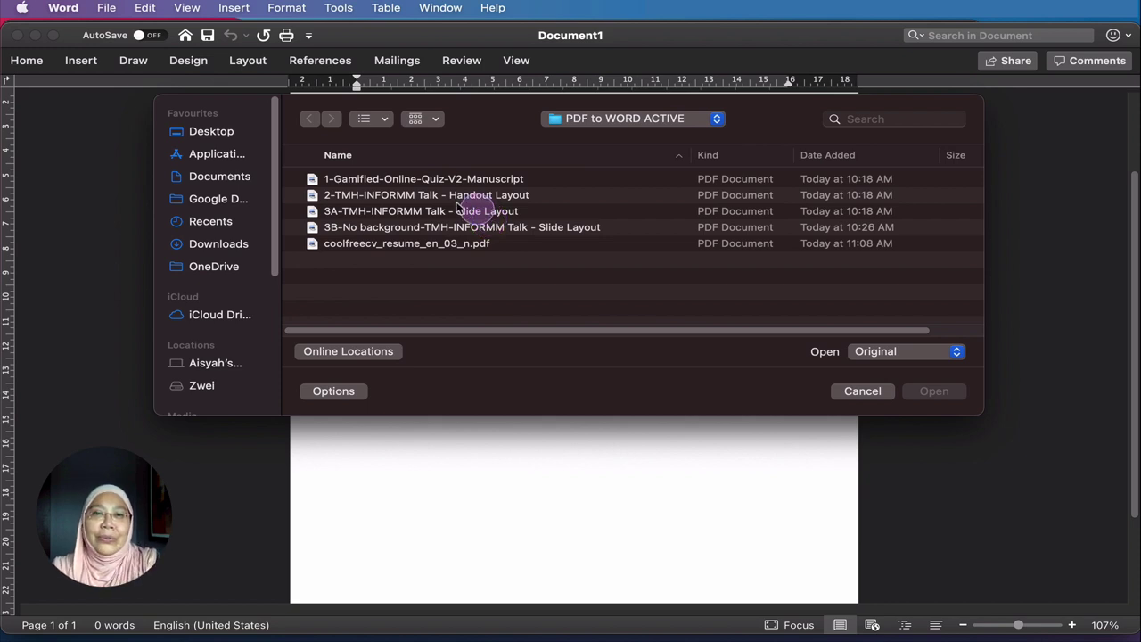
{"action": "left_click", "coordinate": [363, 181]}
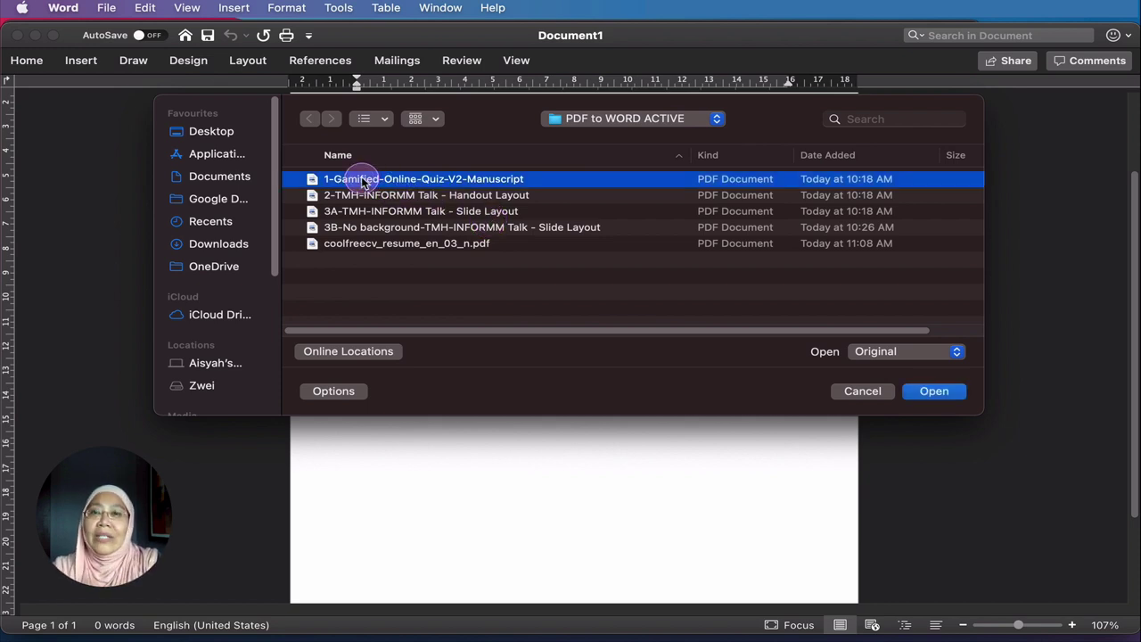
{"action": "left_click", "coordinate": [958, 397]}
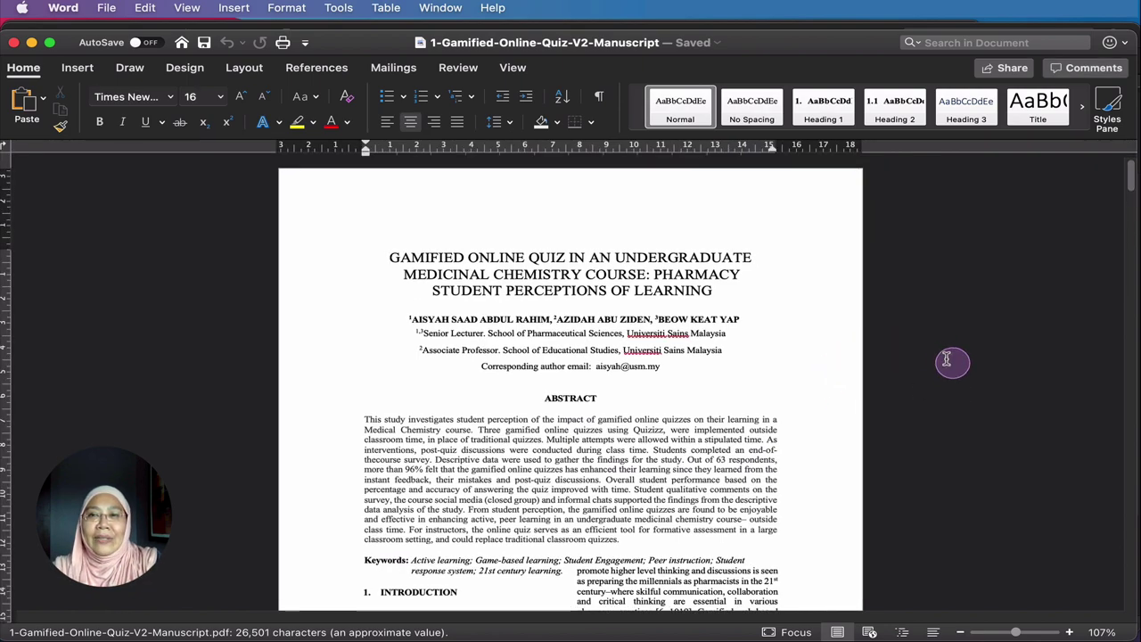
View the original PDF beside the converted manuscript and compare the layout of the title, abstract and introduction
{"action": "key", "text": "ctrl+Up"}
{"action": "left_click", "coordinate": [527, 222]}
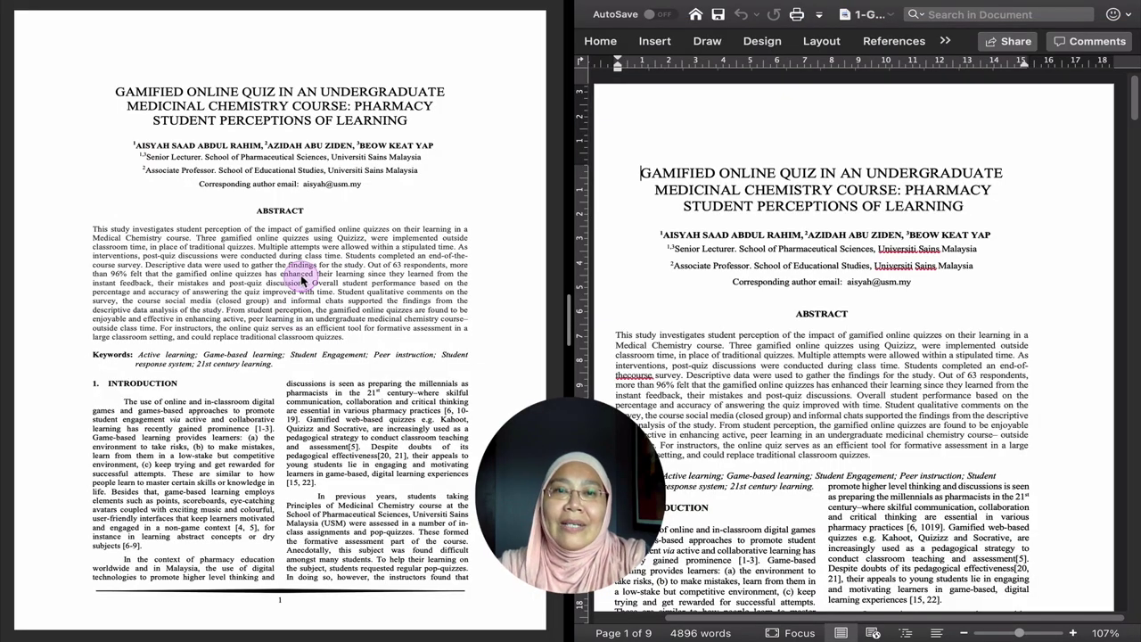
{"action": "scroll", "coordinate": [302, 307], "scroll_direction": "down", "scroll_amount": 10}
{"action": "scroll", "coordinate": [302, 307], "scroll_direction": "down", "scroll_amount": 10}
{"action": "scroll", "coordinate": [302, 308], "scroll_direction": "up", "scroll_amount": 15}
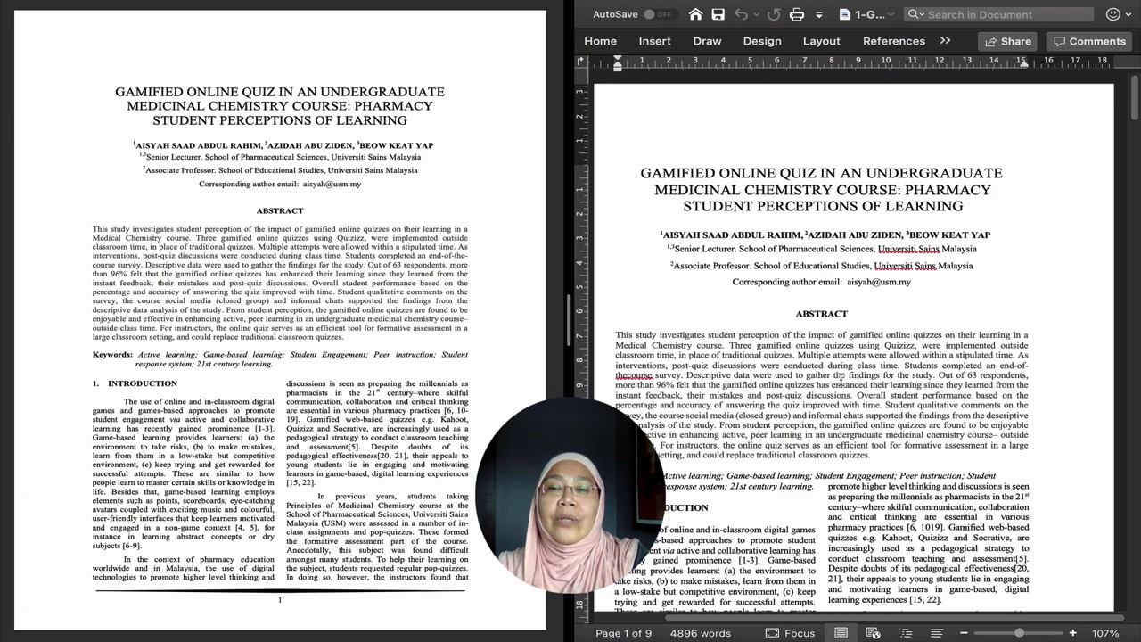
{"action": "scroll", "coordinate": [840, 382], "scroll_direction": "down", "scroll_amount": 3}
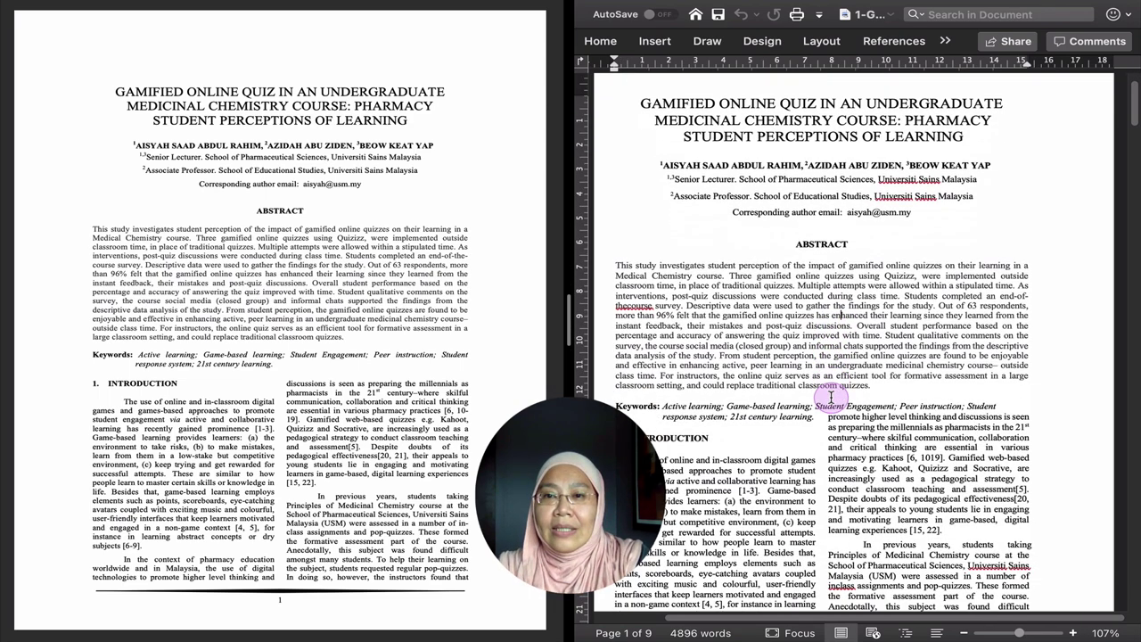
{"action": "left_click", "coordinate": [882, 432]}
{"action": "scroll", "coordinate": [882, 431], "scroll_direction": "down", "scroll_amount": 15}
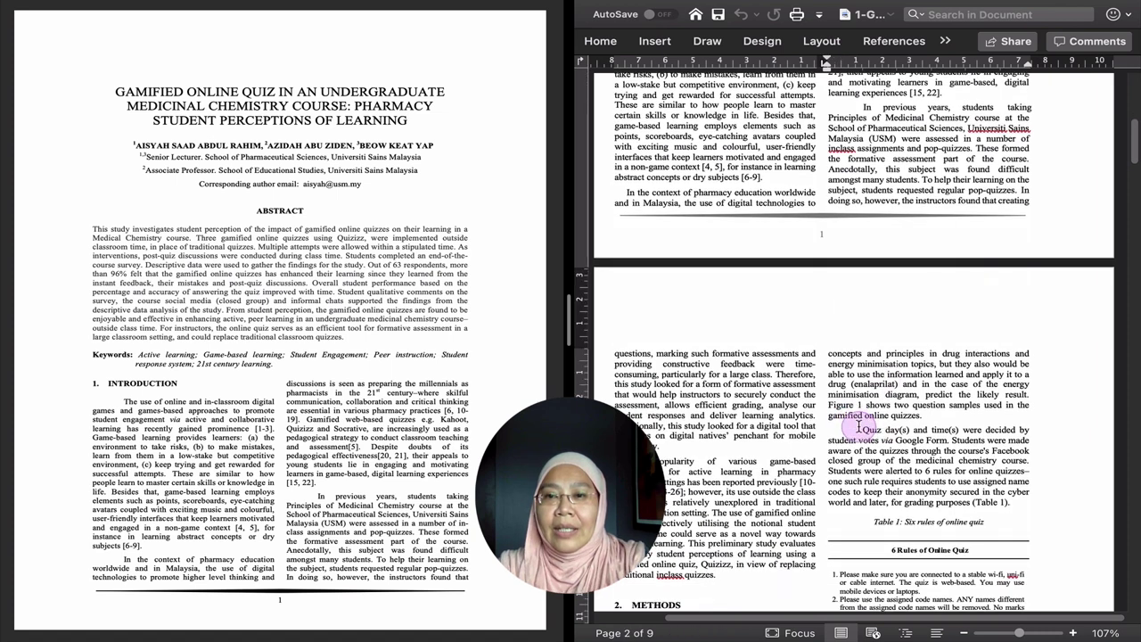
Check the converted manuscript's paragraph on quiz days and times and the Figure 1 picture by selecting each of them
{"action": "left_click_drag", "start_coordinate": [861, 429], "coordinate": [1014, 504]}
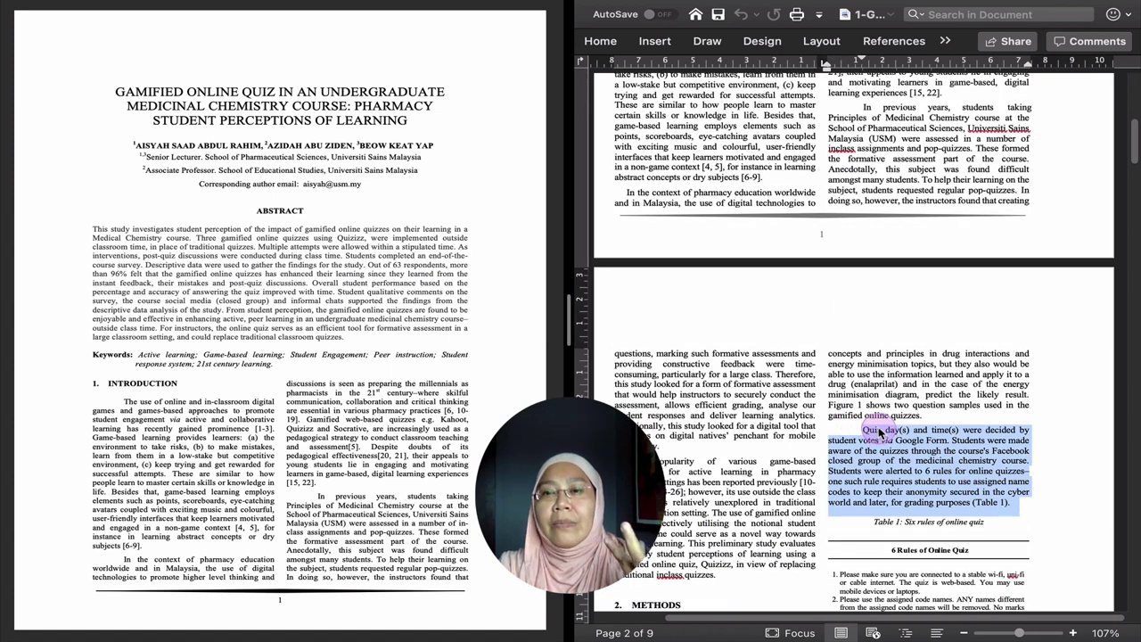
{"action": "scroll", "coordinate": [887, 432], "scroll_direction": "down", "scroll_amount": 8}
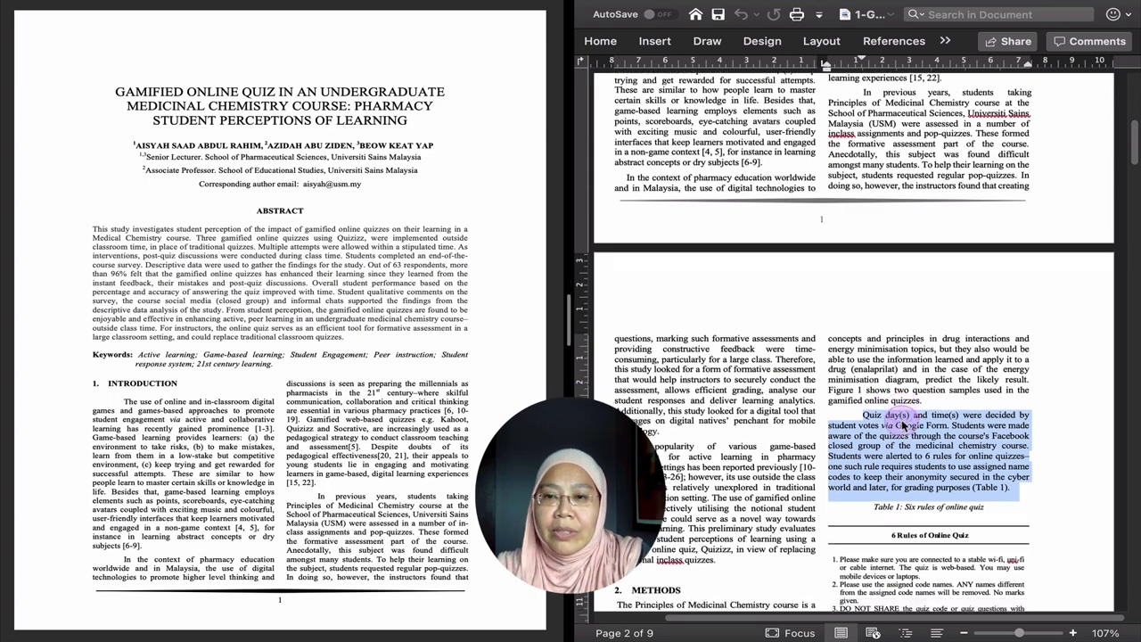
{"action": "scroll", "coordinate": [900, 419], "scroll_direction": "down", "scroll_amount": 11}
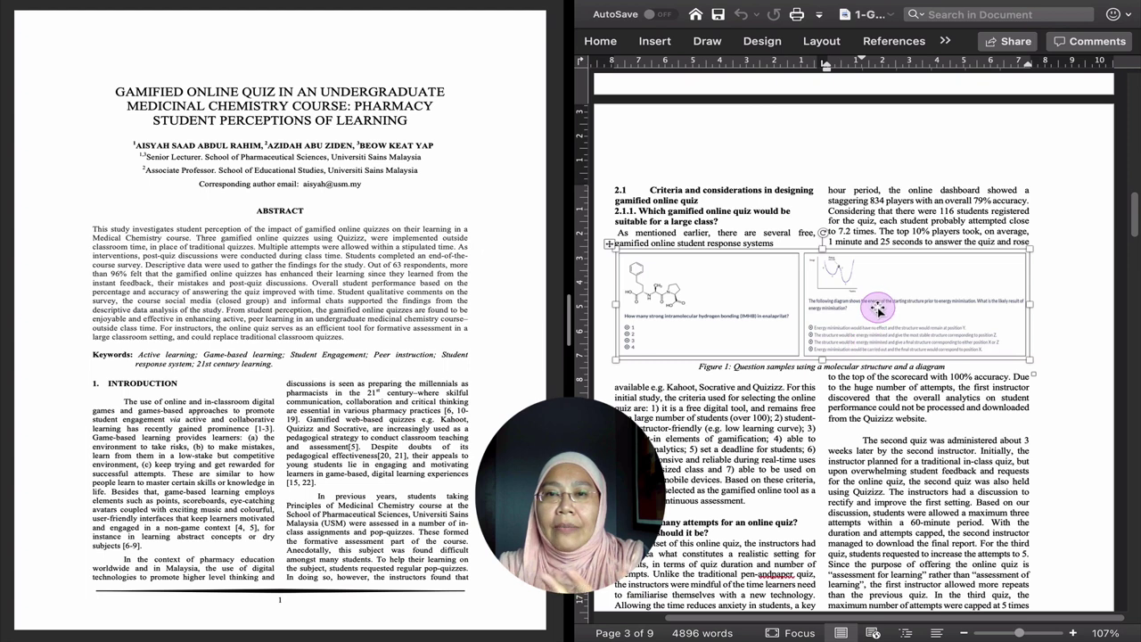
{"action": "left_click_drag", "start_coordinate": [877, 309], "coordinate": [907, 431]}
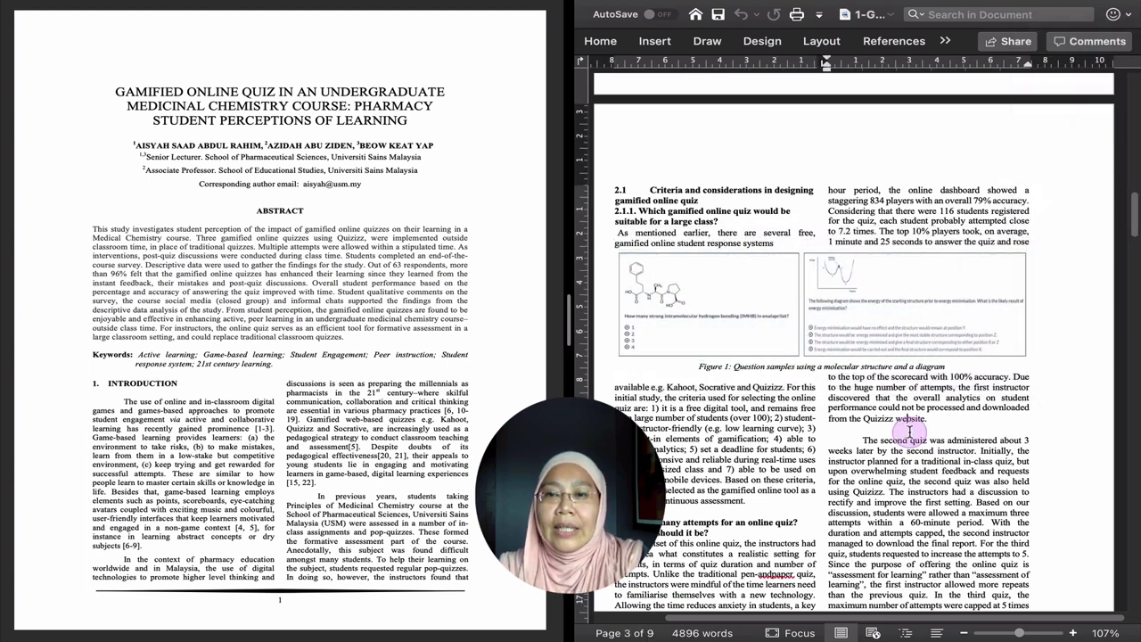
{"action": "scroll", "coordinate": [908, 432], "scroll_direction": "down", "scroll_amount": 12}
{"action": "scroll", "coordinate": [909, 431], "scroll_direction": "down", "scroll_amount": 8}
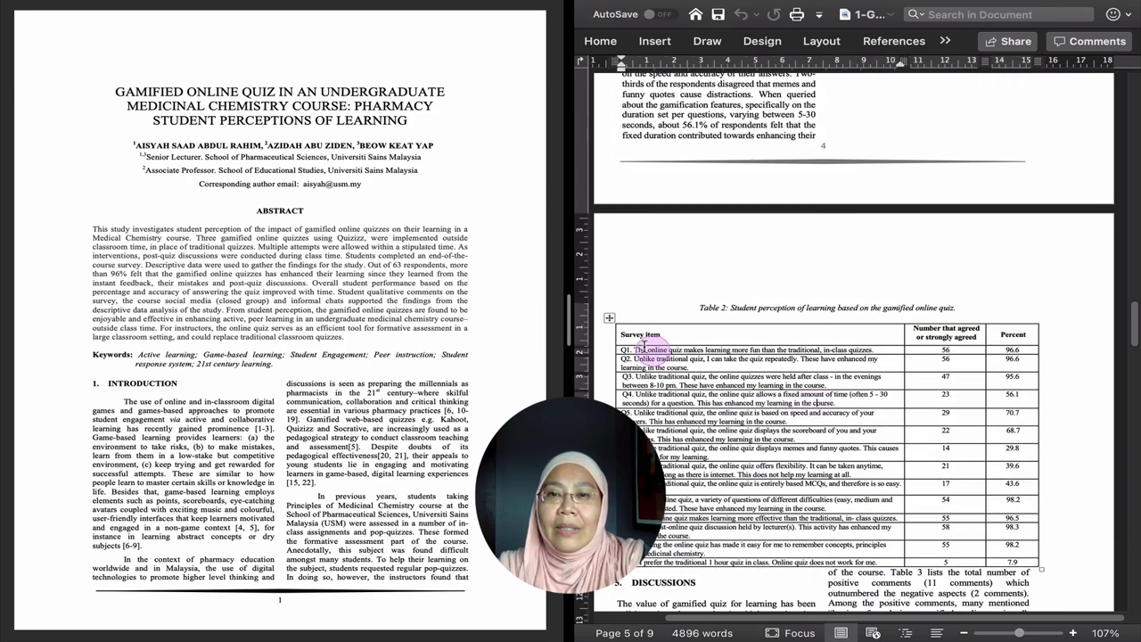
Compare Table 2 in the original PDF with its converted version, selecting several survey rows in the PDF and the whole table in Word
{"action": "left_click", "coordinate": [406, 379]}
{"action": "scroll", "coordinate": [406, 378], "scroll_direction": "down", "scroll_amount": 5}
{"action": "scroll", "coordinate": [406, 379], "scroll_direction": "down", "scroll_amount": 20}
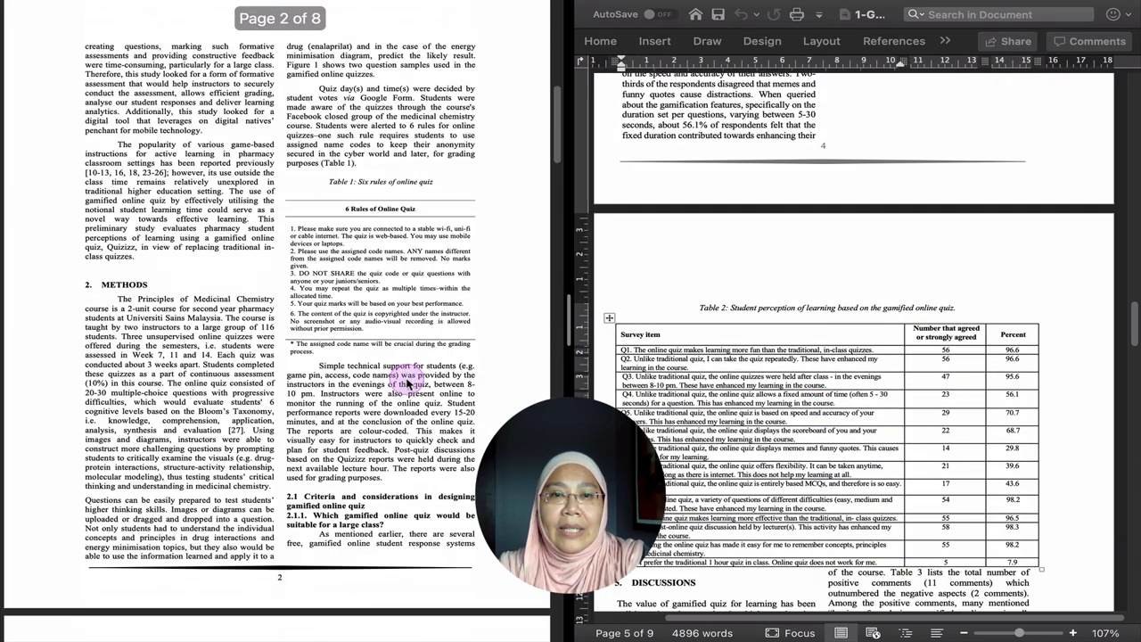
{"action": "scroll", "coordinate": [406, 379], "scroll_direction": "down", "scroll_amount": 15}
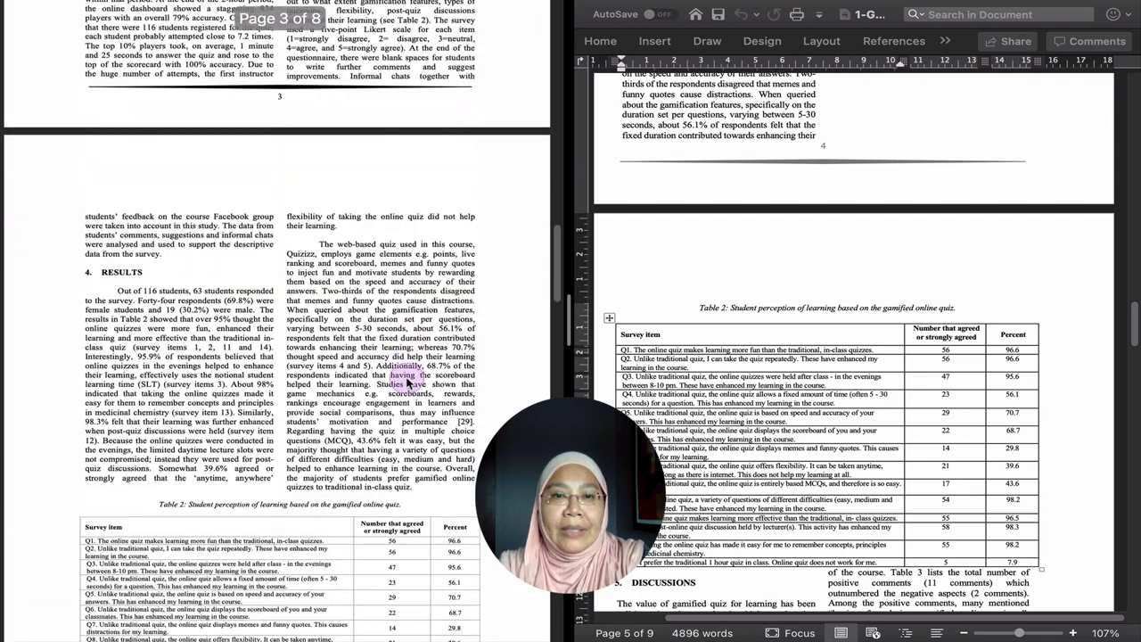
{"action": "left_click_drag", "start_coordinate": [276, 355], "coordinate": [338, 417]}
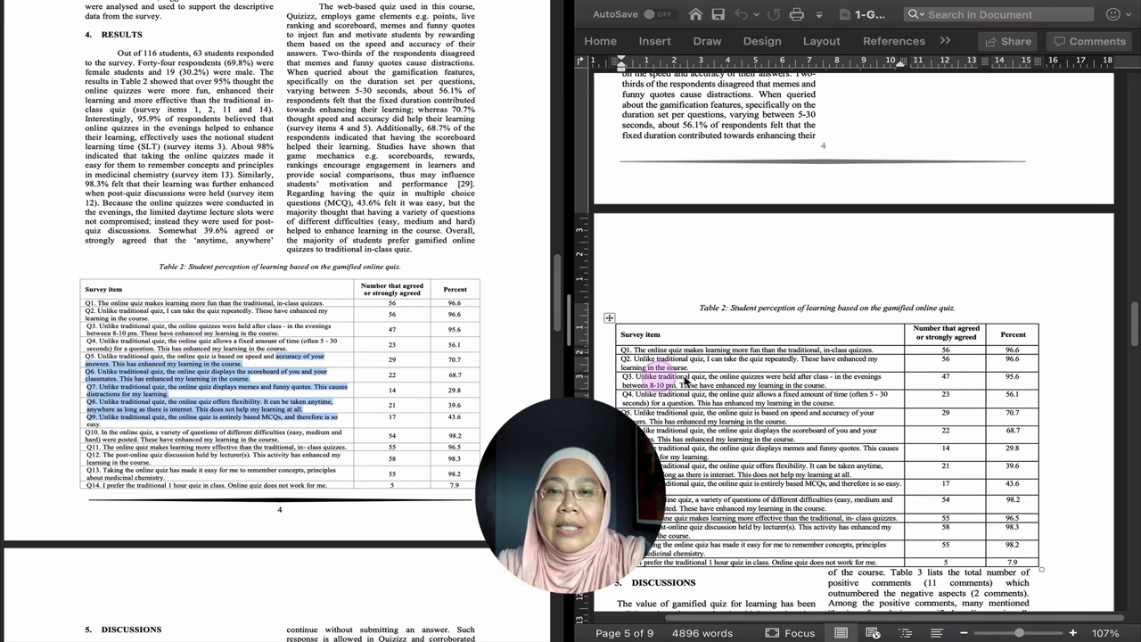
{"action": "left_click", "coordinate": [717, 378]}
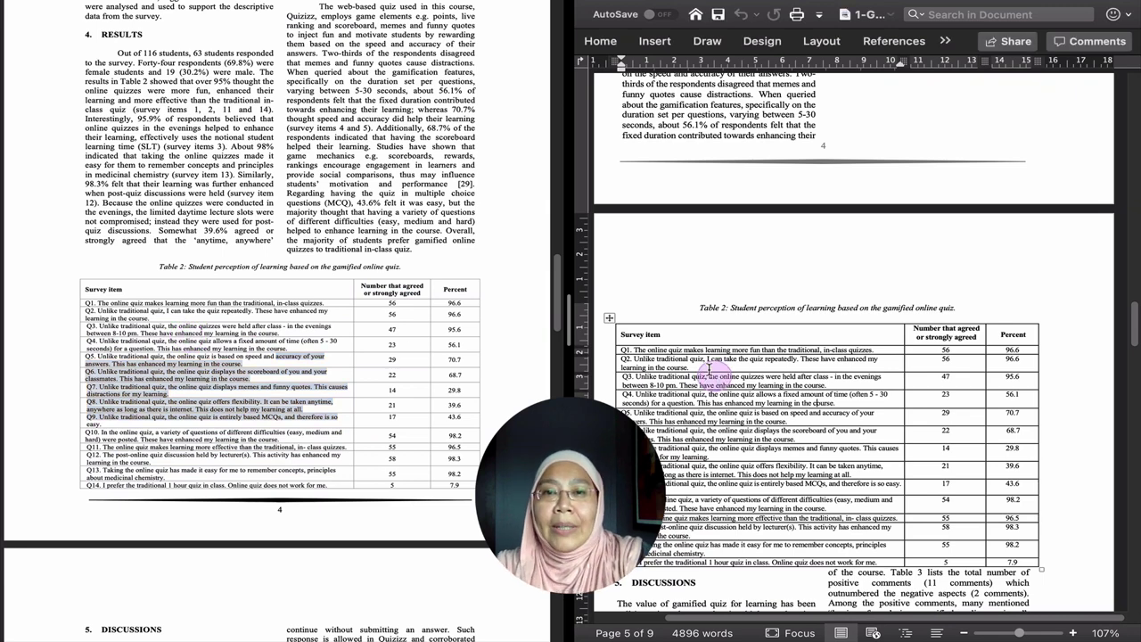
{"action": "left_click", "coordinate": [609, 318]}
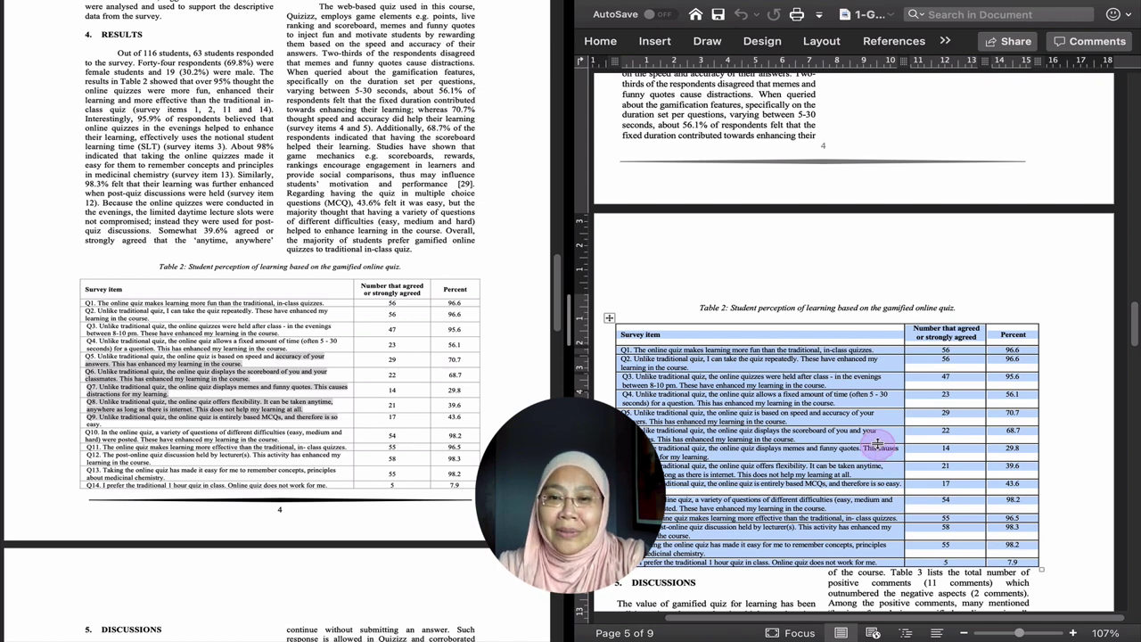
{"action": "scroll", "coordinate": [883, 457], "scroll_direction": "down", "scroll_amount": 3}
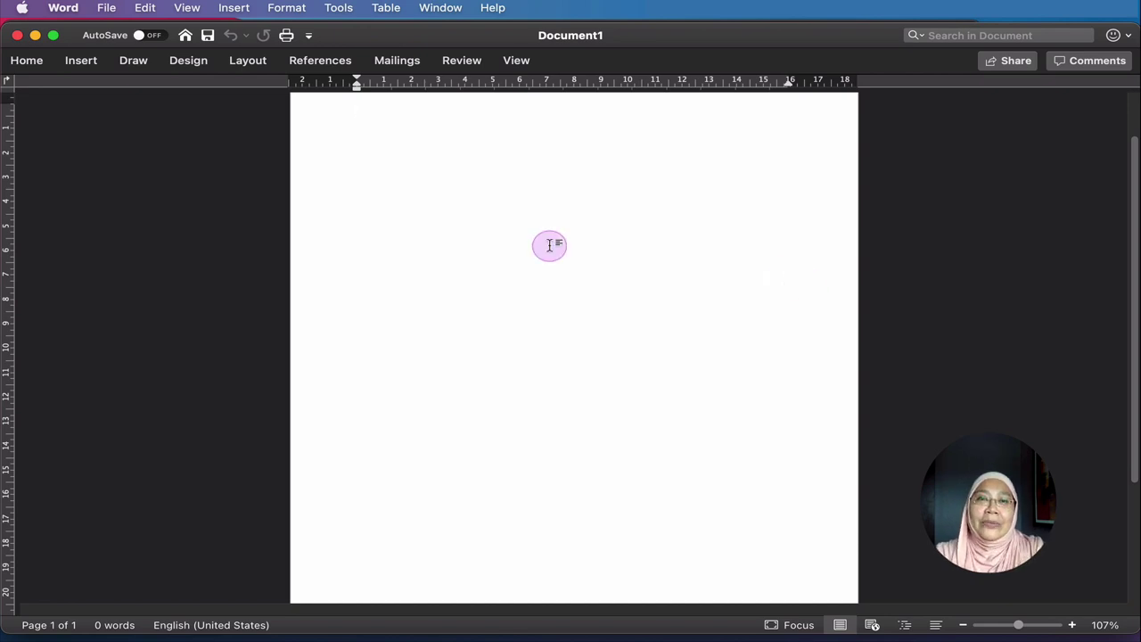
Open the PDF 2-TMH-INFORMM Talk - Handout Layout as a Word document and look through its converted pages
{"action": "left_click", "coordinate": [106, 8]}
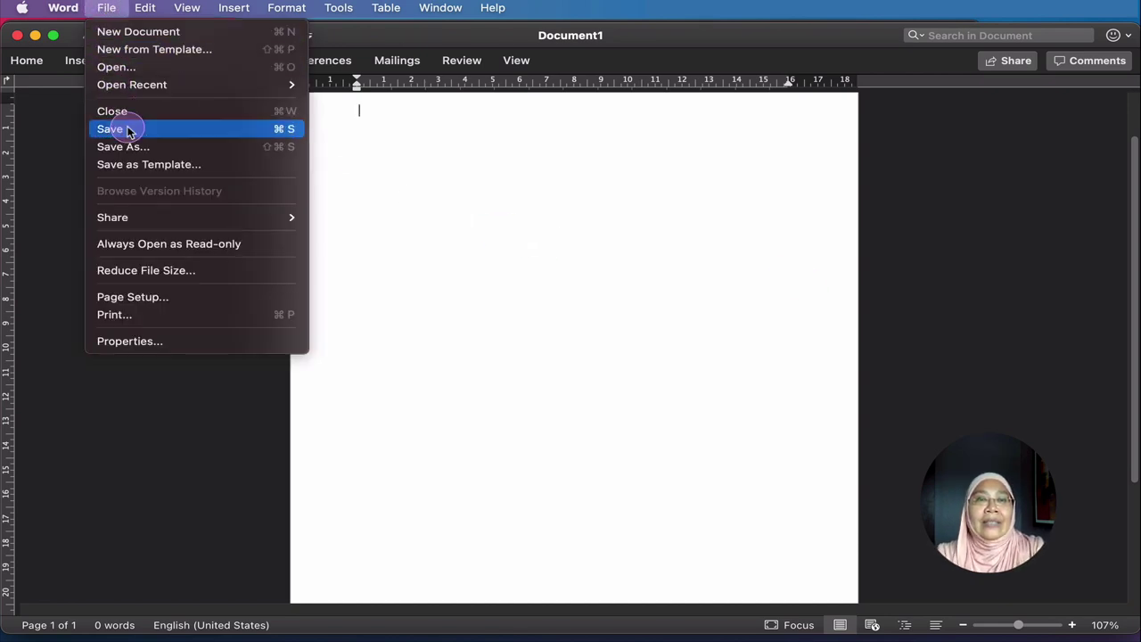
{"action": "left_click", "coordinate": [125, 67]}
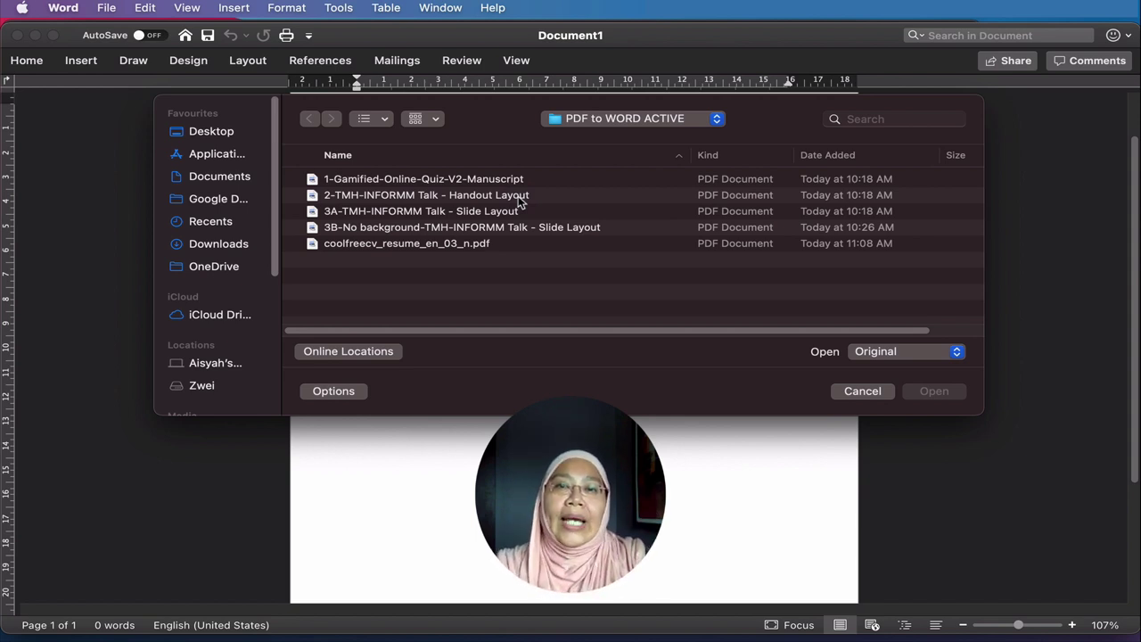
{"action": "left_click", "coordinate": [519, 198]}
{"action": "left_click", "coordinate": [959, 398]}
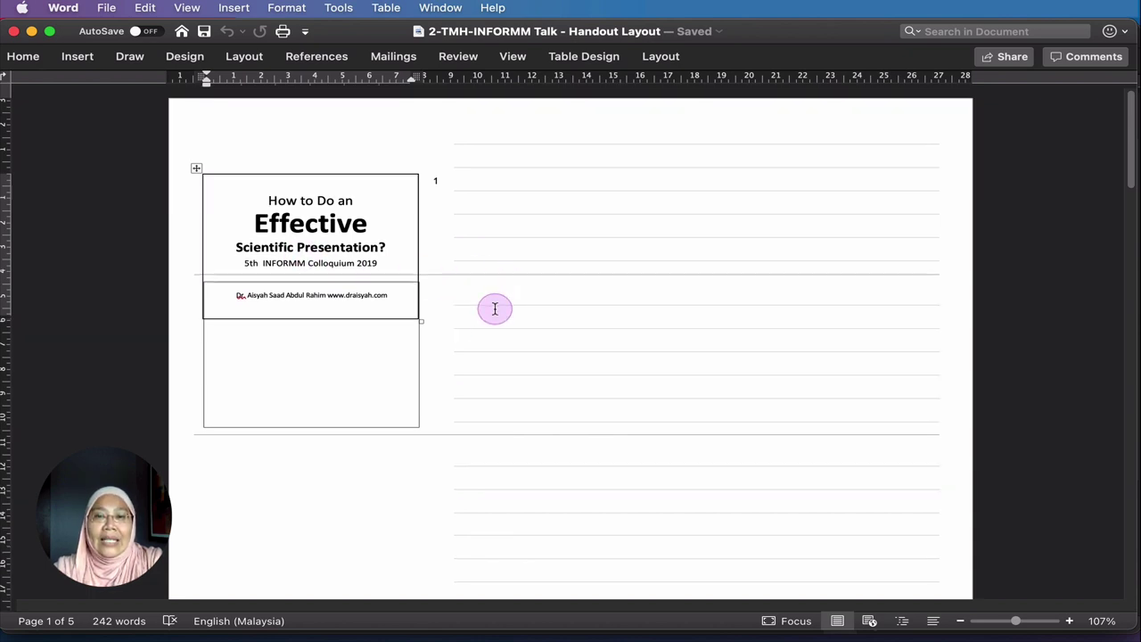
{"action": "scroll", "coordinate": [495, 308], "scroll_direction": "down", "scroll_amount": 10}
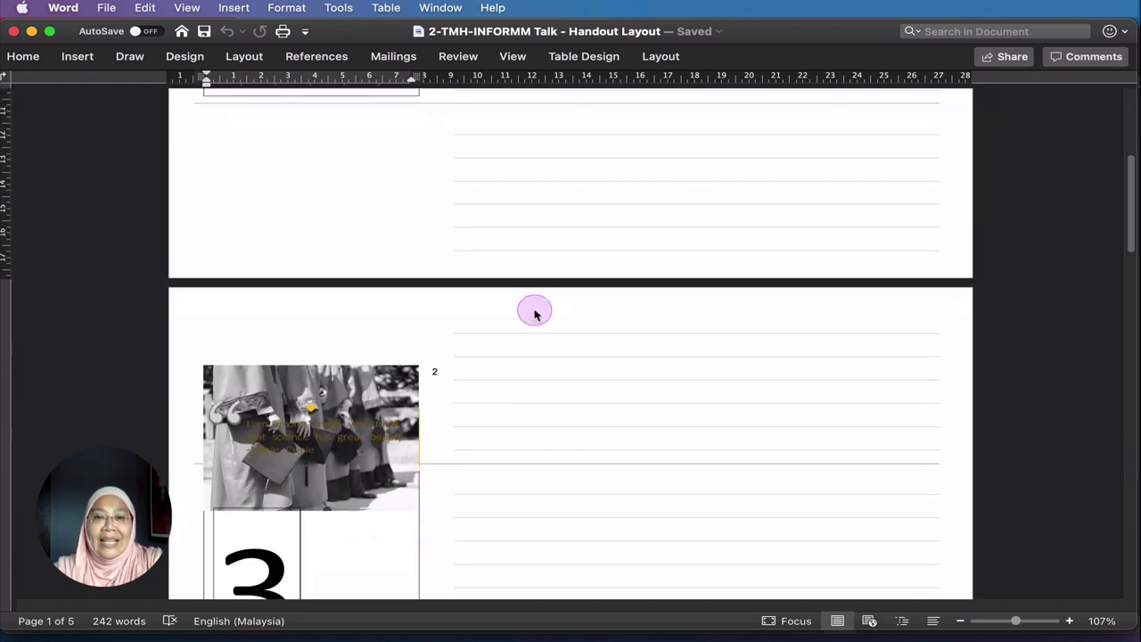
{"action": "scroll", "coordinate": [535, 314], "scroll_direction": "down", "scroll_amount": 3}
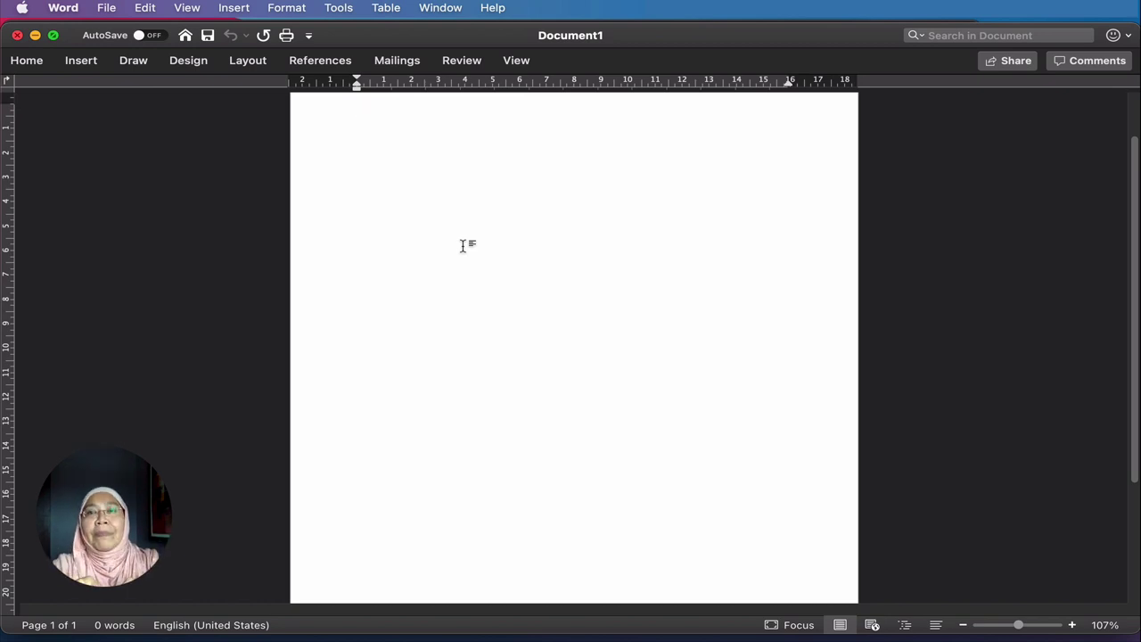
Open the PDF 3A-TMH-INFORMM Talk - Slide Layout as a Word document
{"action": "left_click", "coordinate": [435, 214]}
{"action": "left_click", "coordinate": [107, 9]}
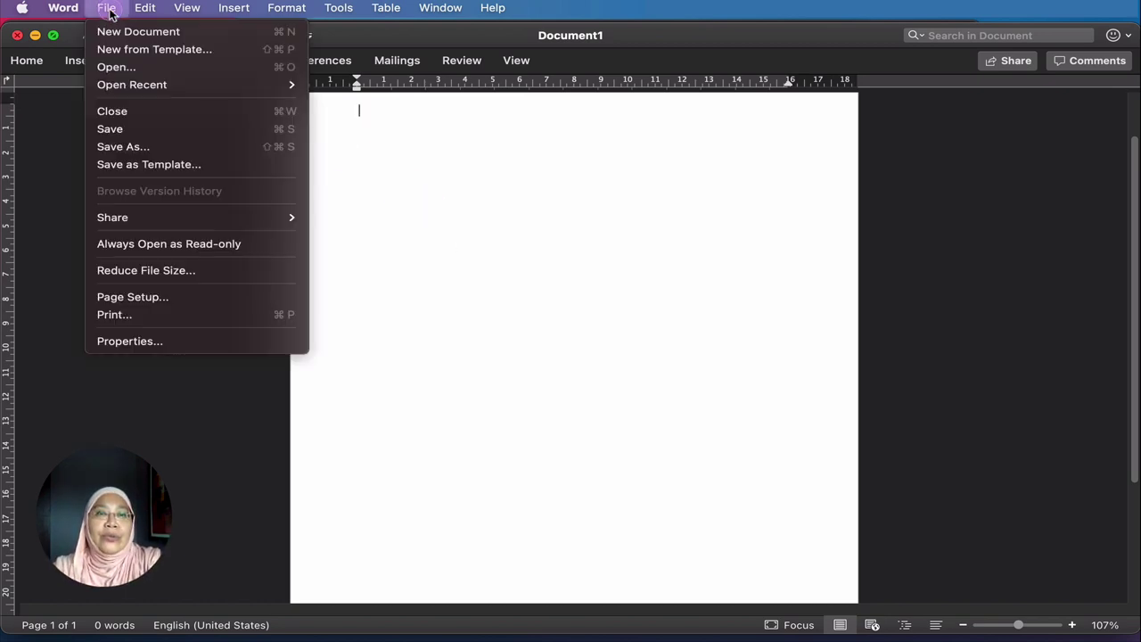
{"action": "left_click", "coordinate": [148, 72]}
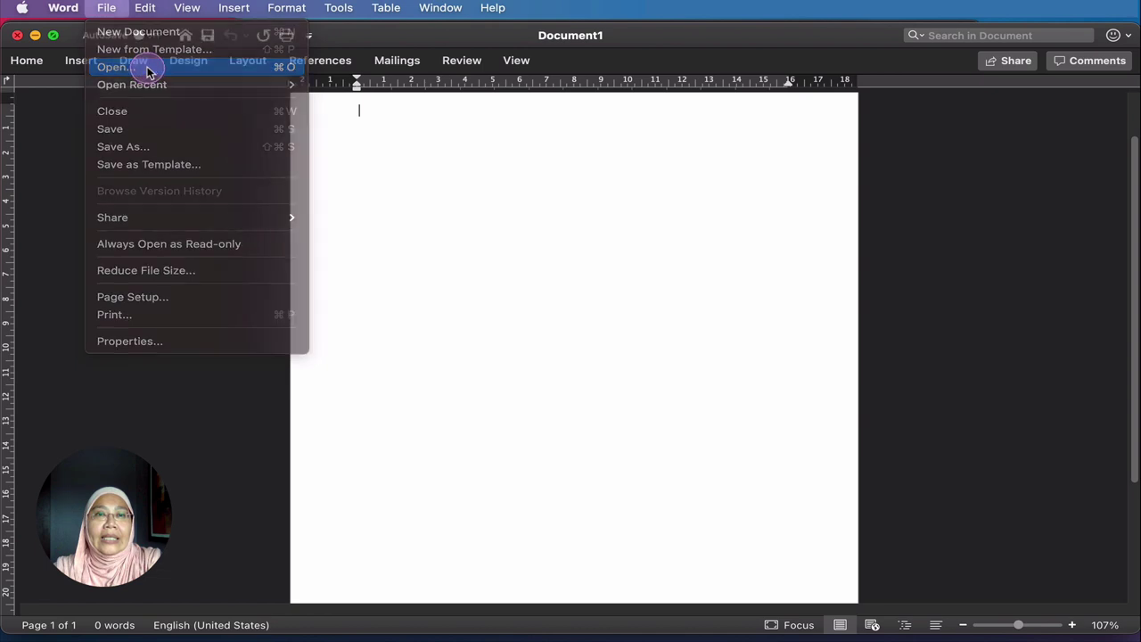
{"action": "left_click", "coordinate": [519, 332]}
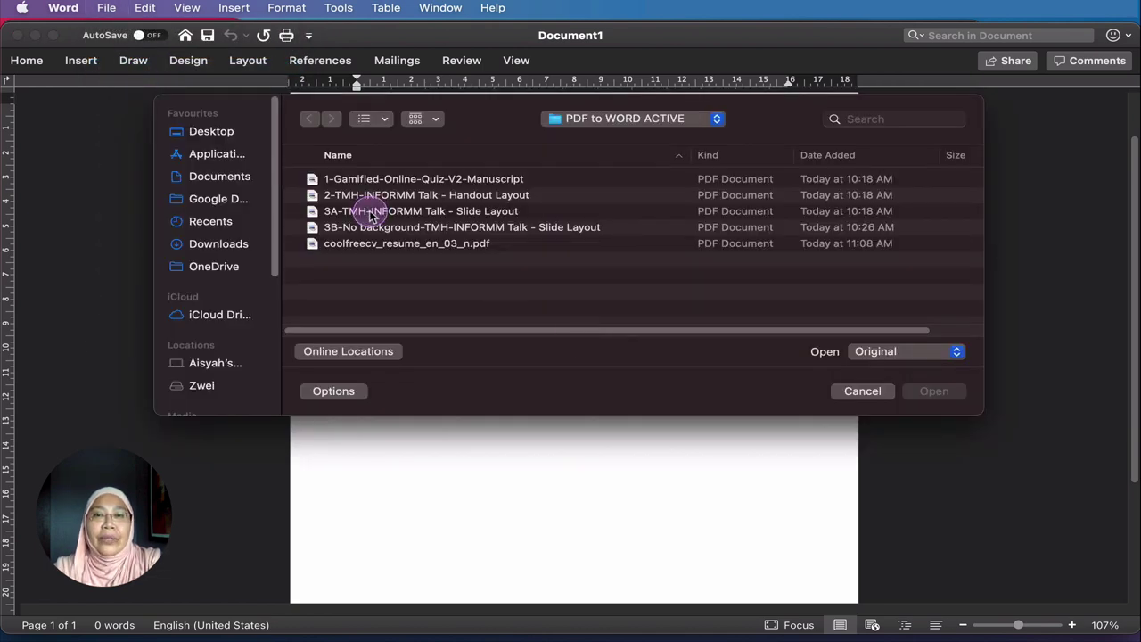
{"action": "left_click", "coordinate": [370, 212]}
{"action": "left_click", "coordinate": [954, 391]}
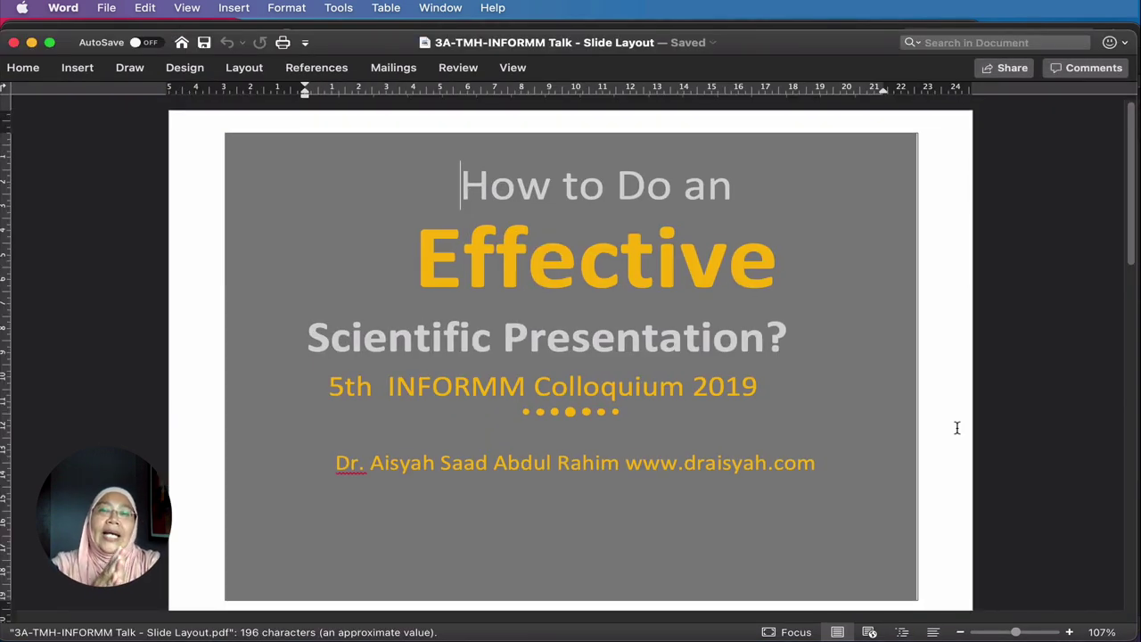
Try a line break inside the word "Effective" in the slide title, and remove it again
{"action": "left_click", "coordinate": [911, 282]}
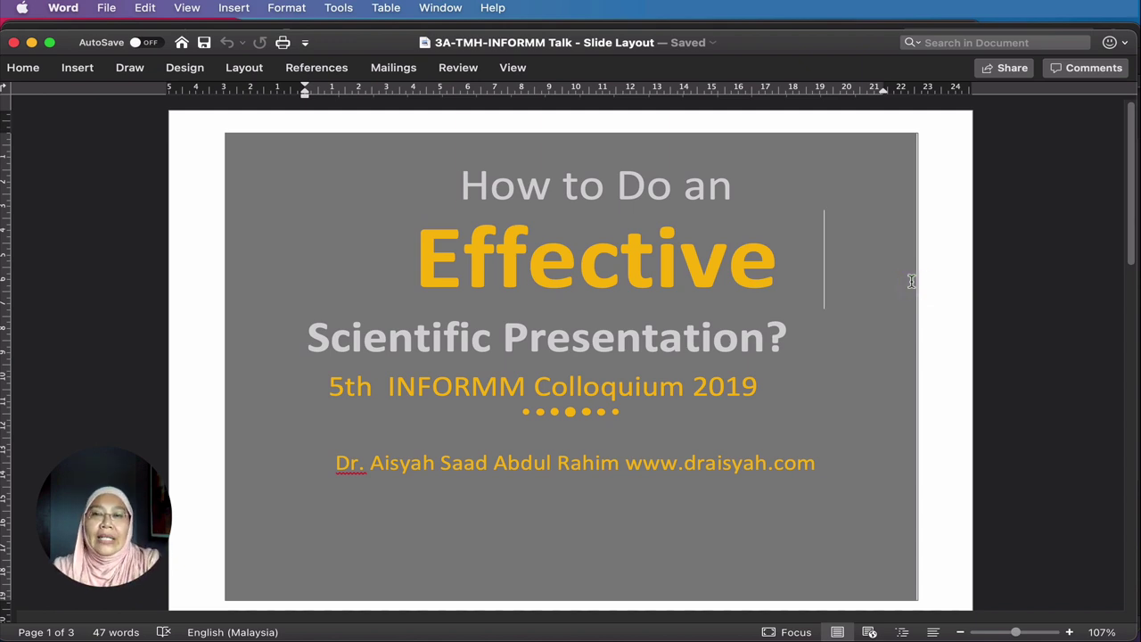
{"action": "left_click", "coordinate": [678, 258]}
{"action": "key", "text": "Return"}
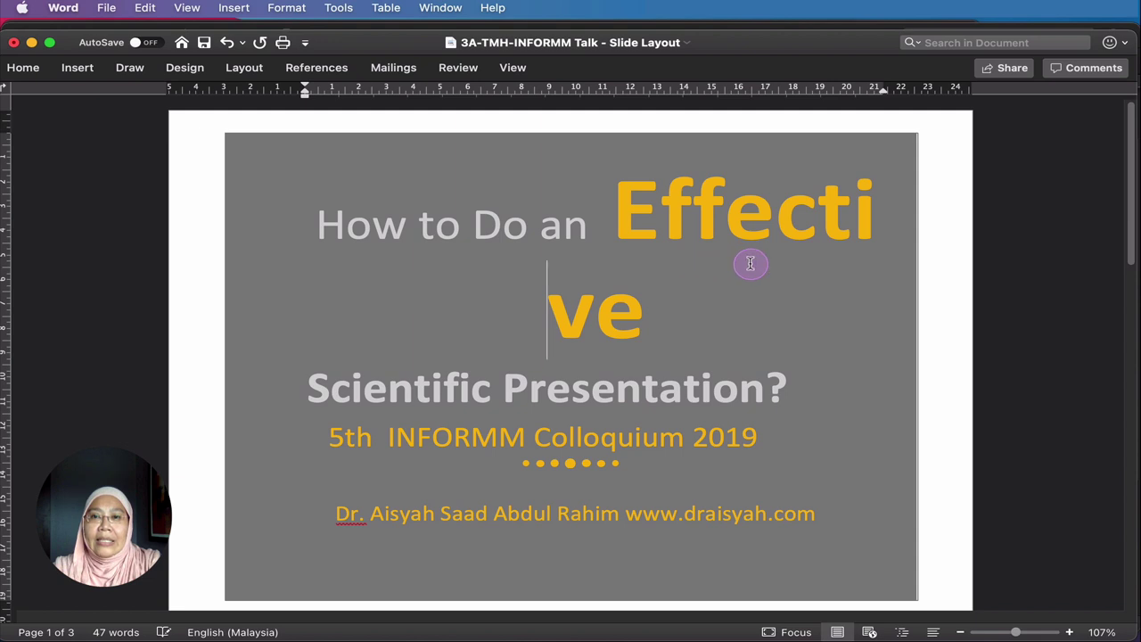
{"action": "key", "text": "BackSpace"}
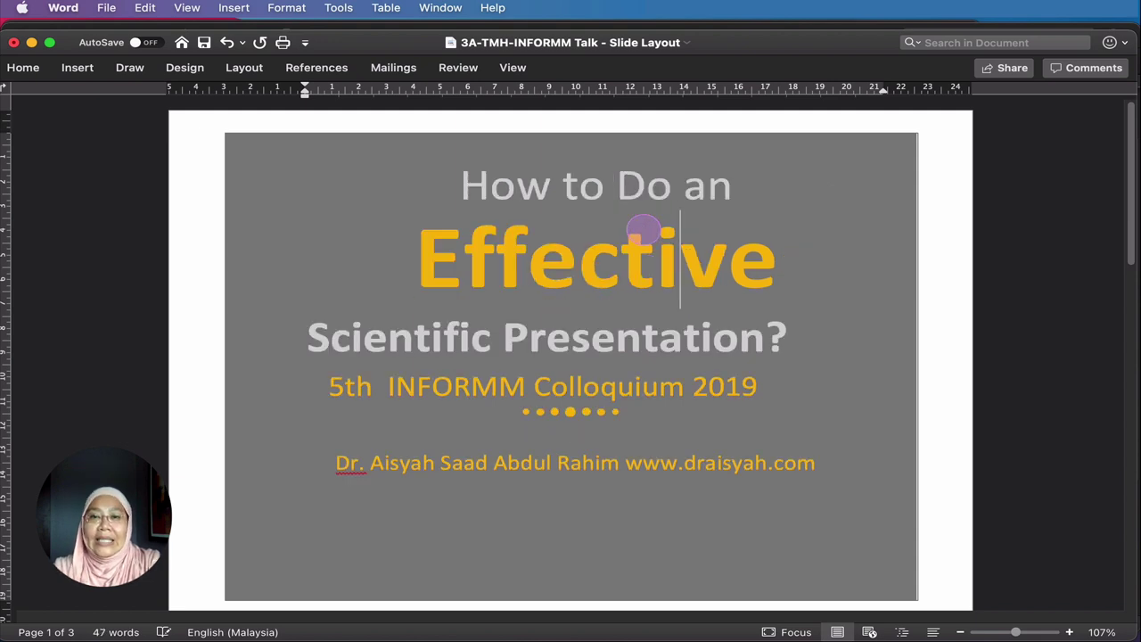
Centre the three title lines from "How to Do an" to "Scientific Presentation?" on the first slide page
{"action": "left_click_drag", "start_coordinate": [434, 169], "coordinate": [782, 335]}
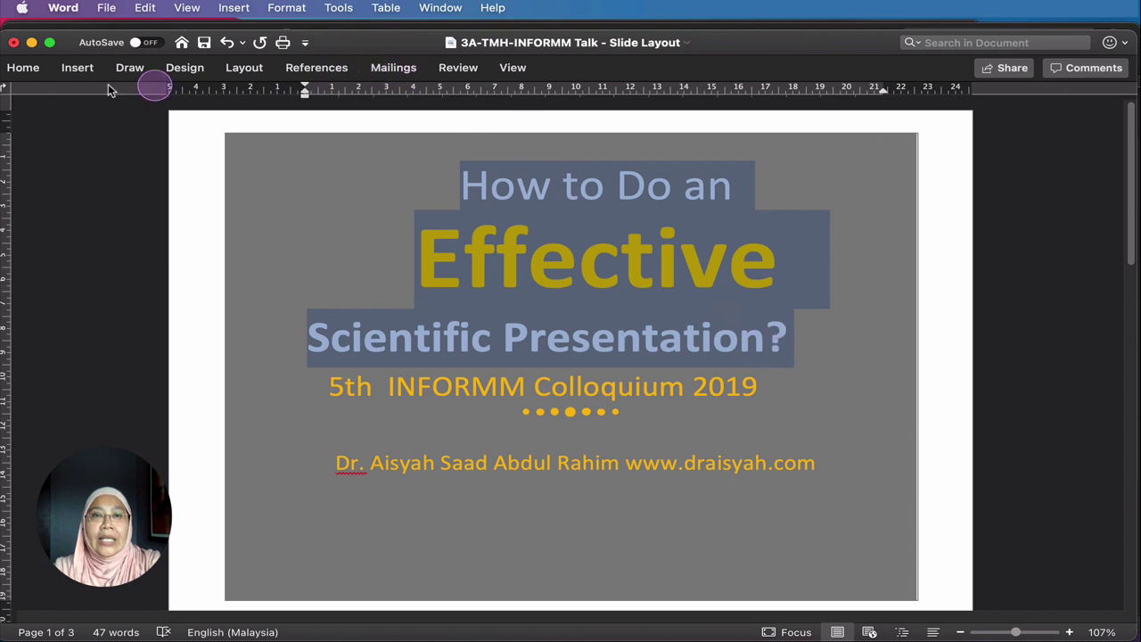
{"action": "left_click", "coordinate": [24, 68]}
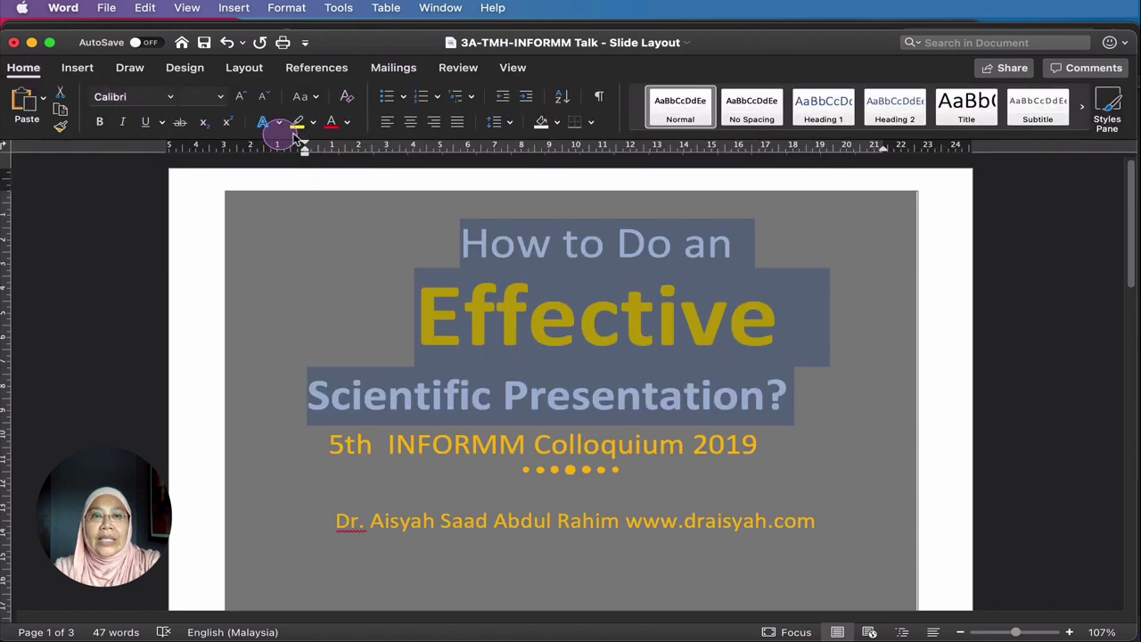
{"action": "left_click", "coordinate": [410, 121]}
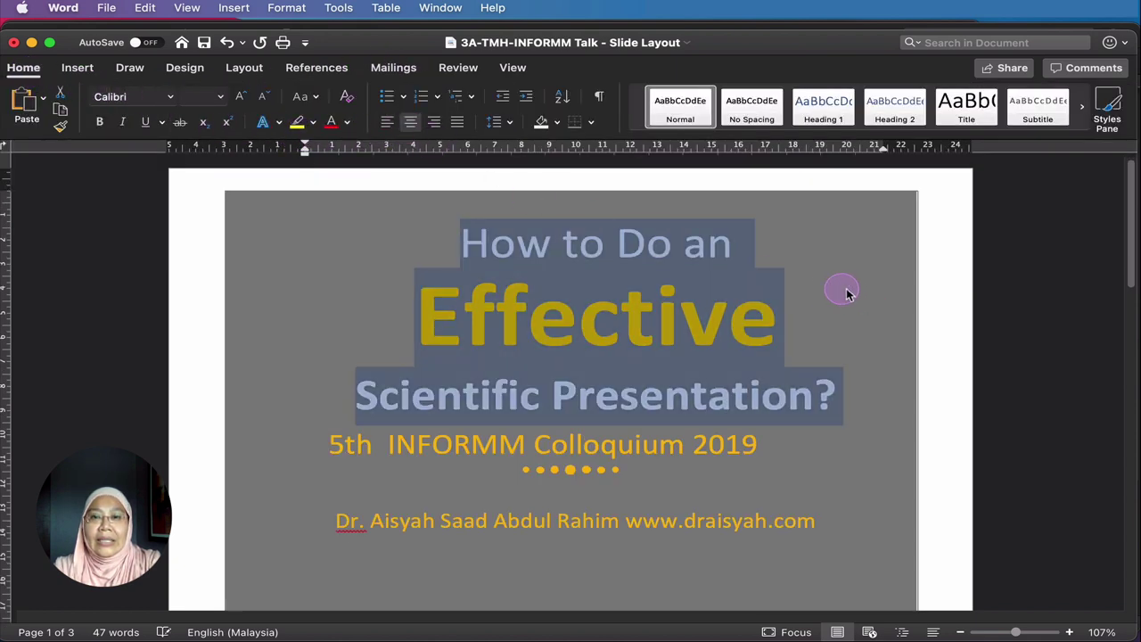
{"action": "left_click", "coordinate": [919, 334]}
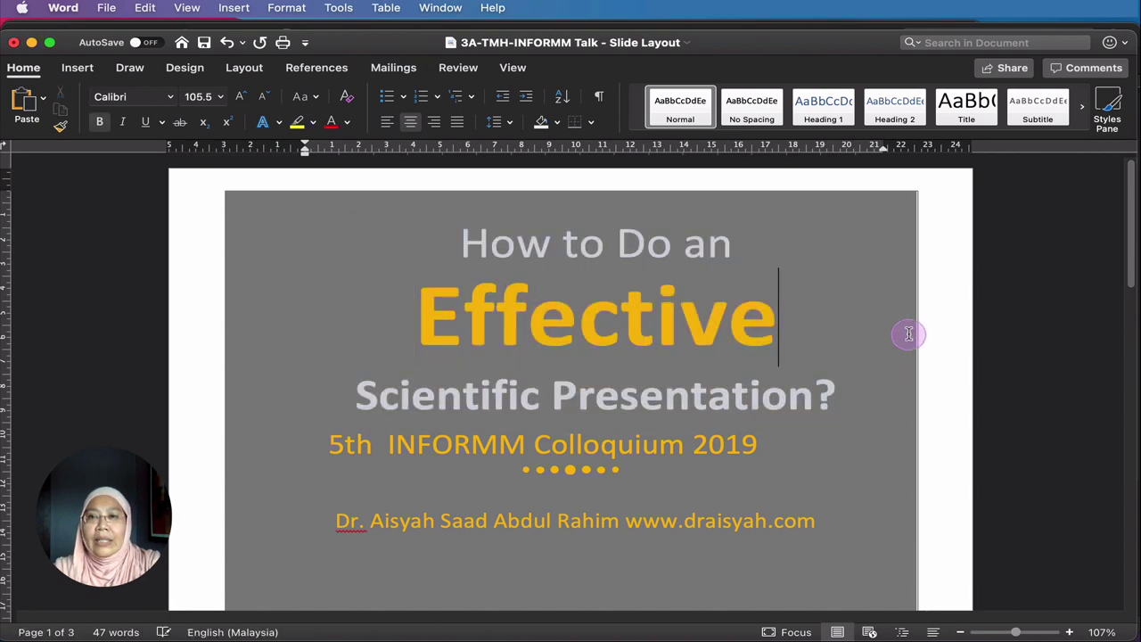
{"action": "left_click", "coordinate": [882, 232]}
{"action": "left_click", "coordinate": [865, 380]}
{"action": "scroll", "coordinate": [865, 381], "scroll_direction": "down", "scroll_amount": 8}
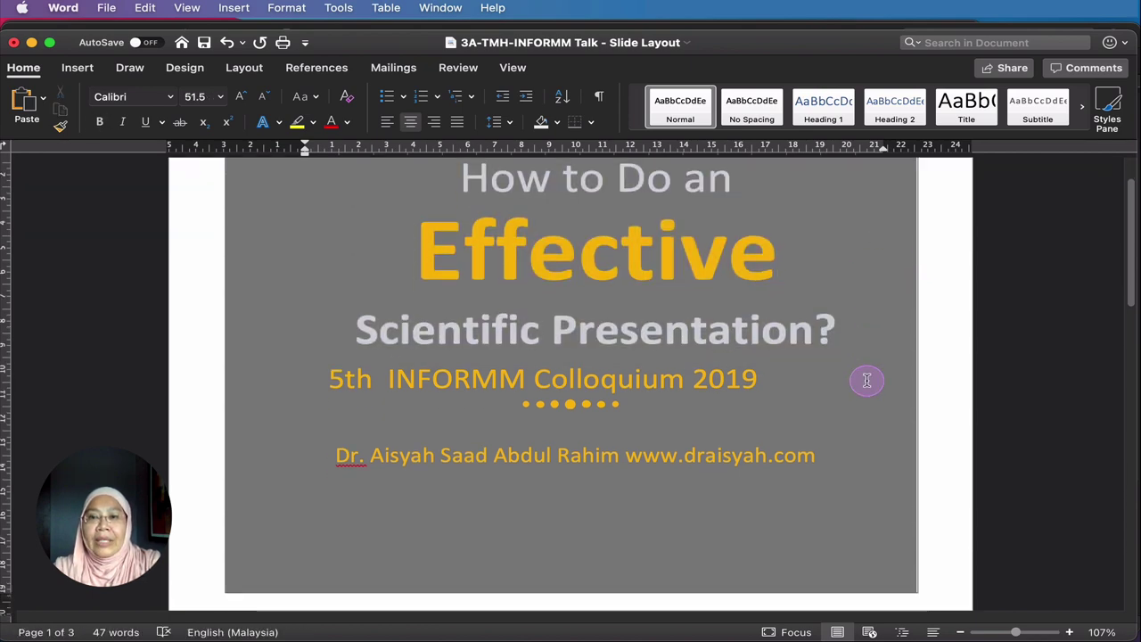
Try a space inside the word "those" in the Marie Curie quote on the second slide page, and remove it again
{"action": "scroll", "coordinate": [807, 404], "scroll_direction": "down", "scroll_amount": 5}
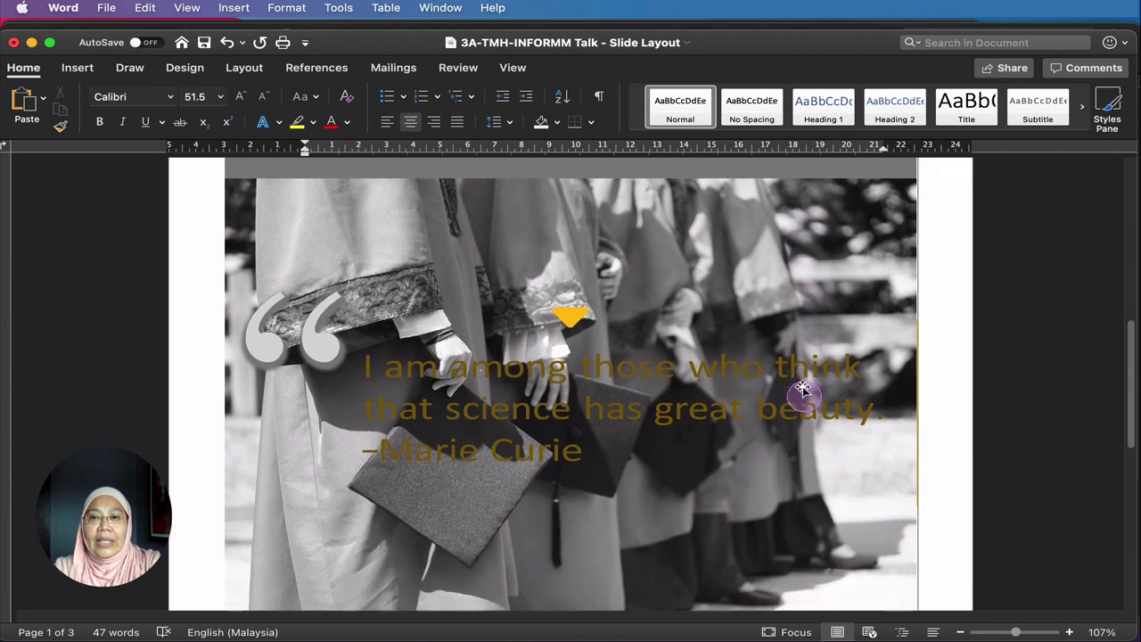
{"action": "scroll", "coordinate": [805, 395], "scroll_direction": "up", "scroll_amount": 2}
{"action": "left_click", "coordinate": [873, 244]}
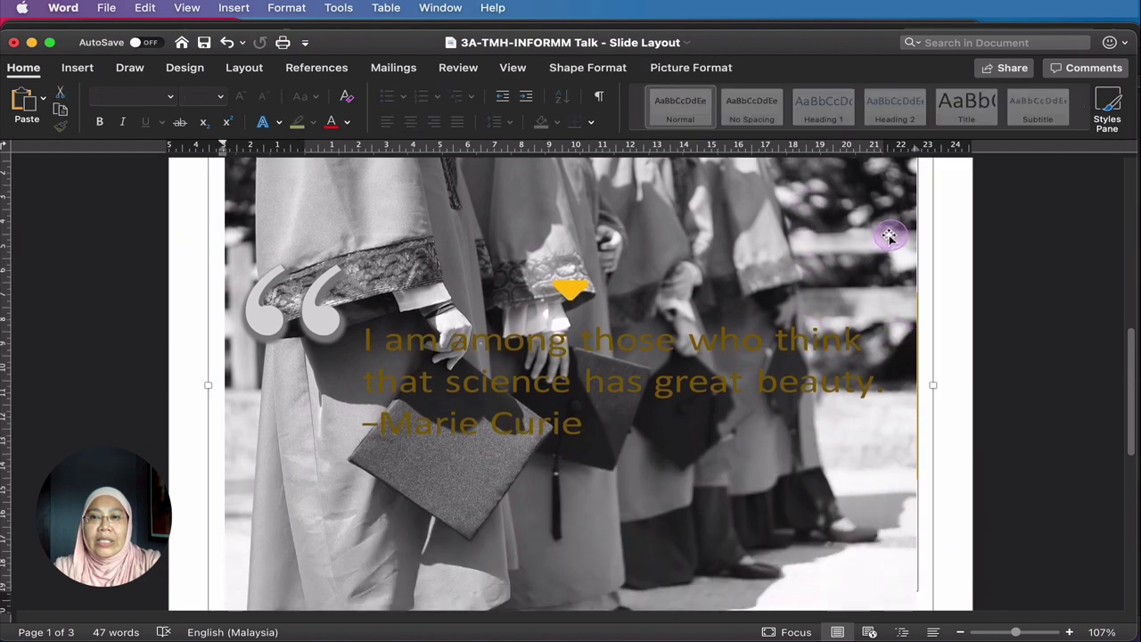
{"action": "left_click", "coordinate": [647, 339]}
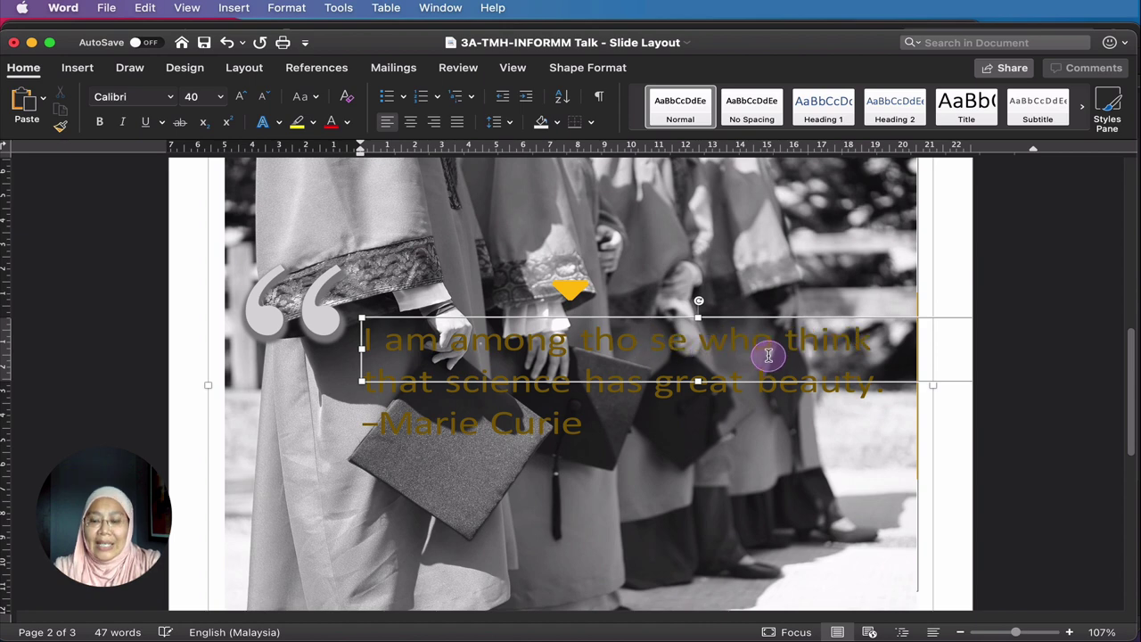
{"action": "key", "text": "BackSpace"}
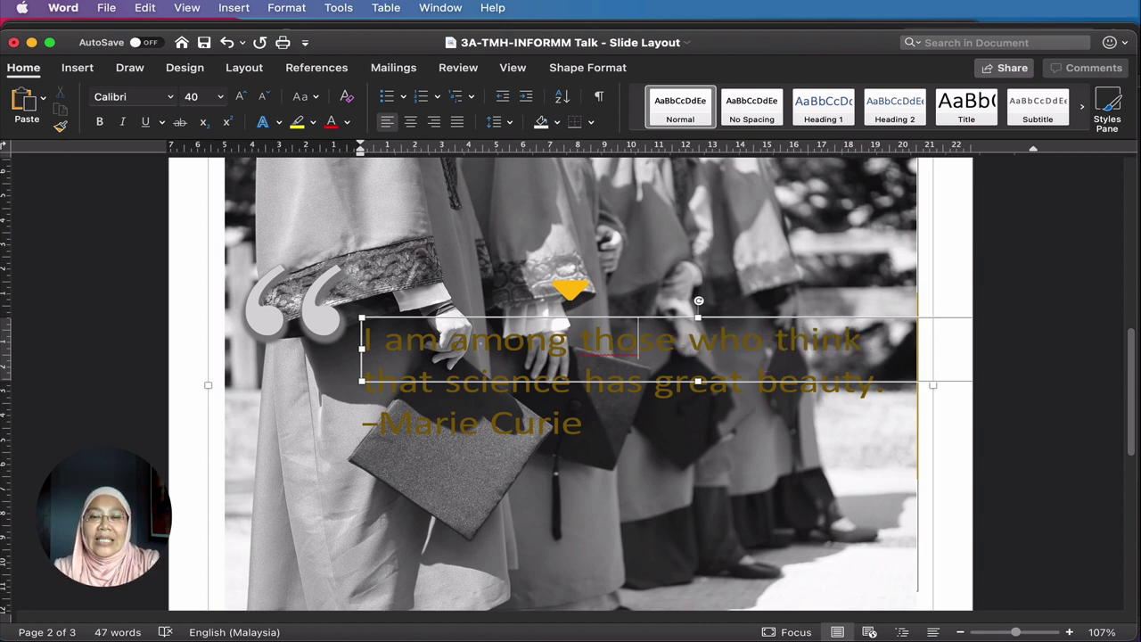
Check the third slide page, and close the 3A-TMH-INFORMM Talk - Slide Layout document without saving the changes
{"action": "scroll", "coordinate": [784, 383], "scroll_direction": "down", "scroll_amount": 10}
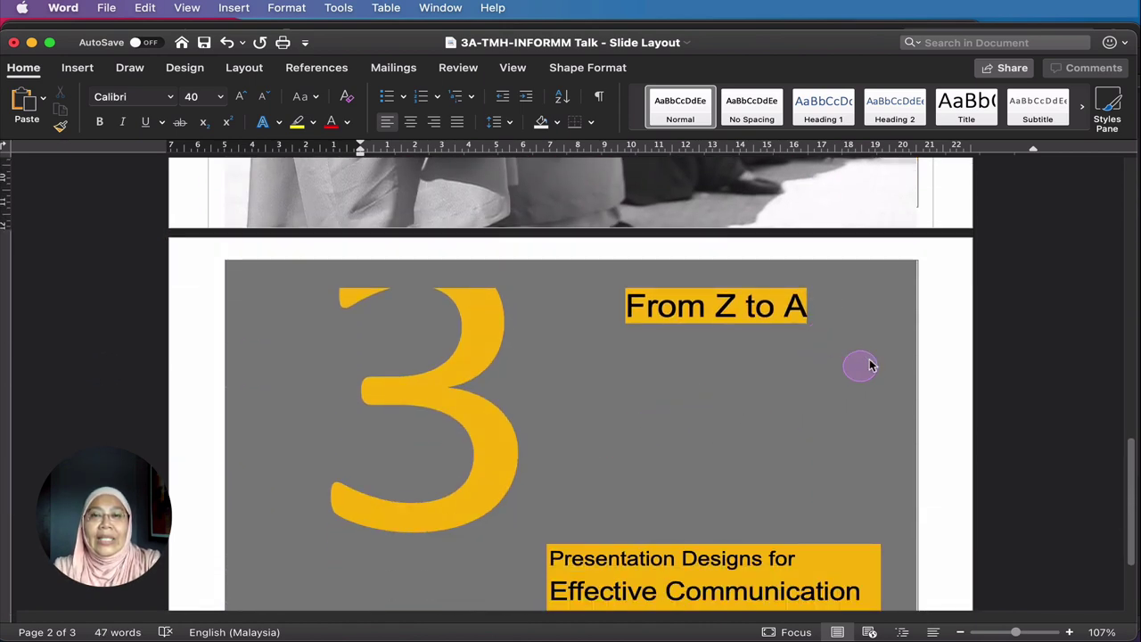
{"action": "left_click", "coordinate": [12, 44]}
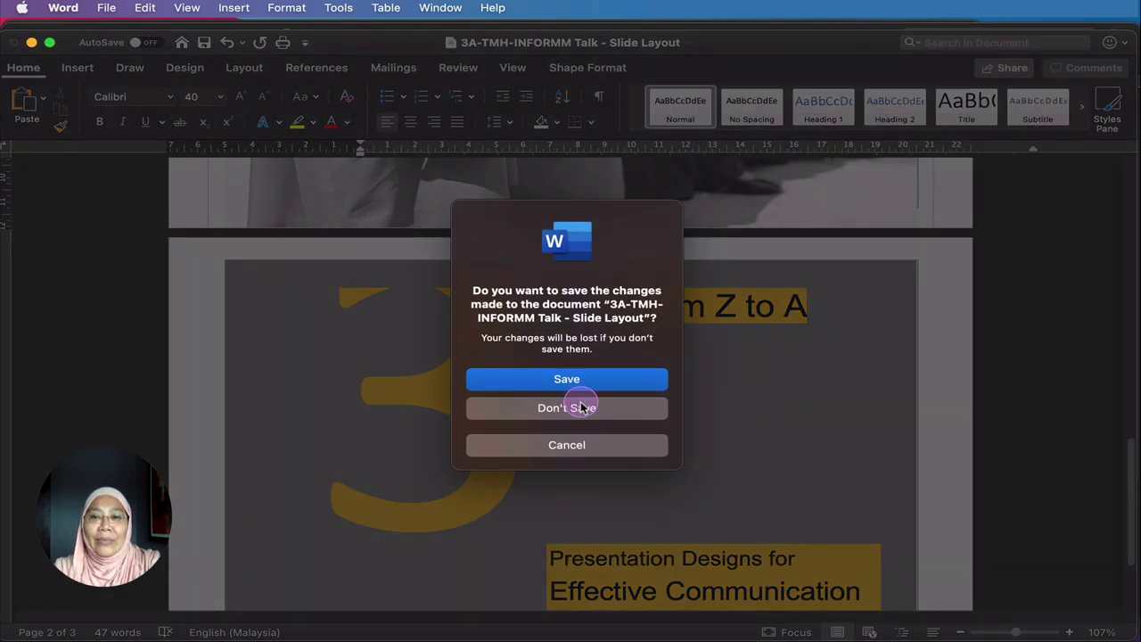
{"action": "left_click", "coordinate": [581, 408]}
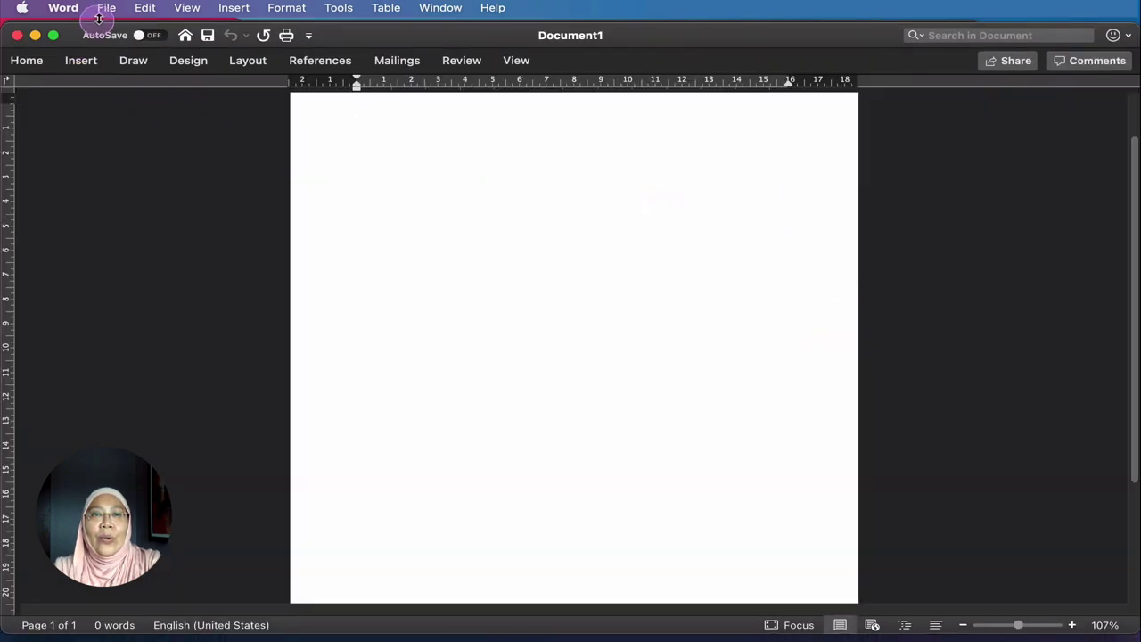
Open the PDF 3B-No background-TMH-INFORMM Talk - Slide Layout as a Word document and view its first slide page at 70% zoom
{"action": "left_click", "coordinate": [103, 9]}
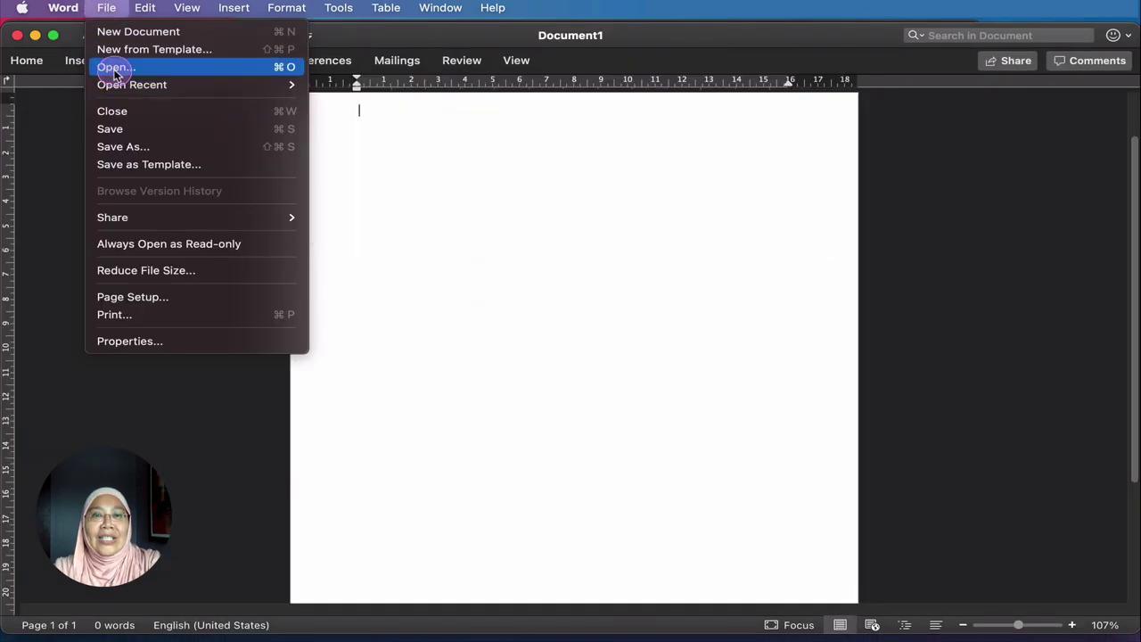
{"action": "left_click", "coordinate": [114, 69]}
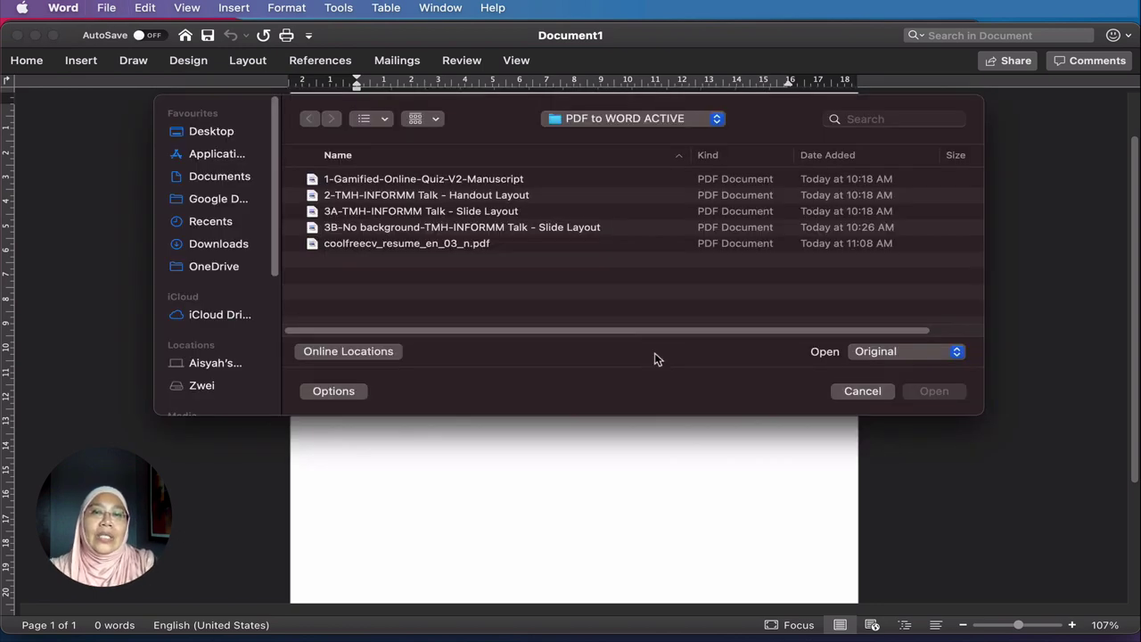
{"action": "left_click", "coordinate": [571, 232]}
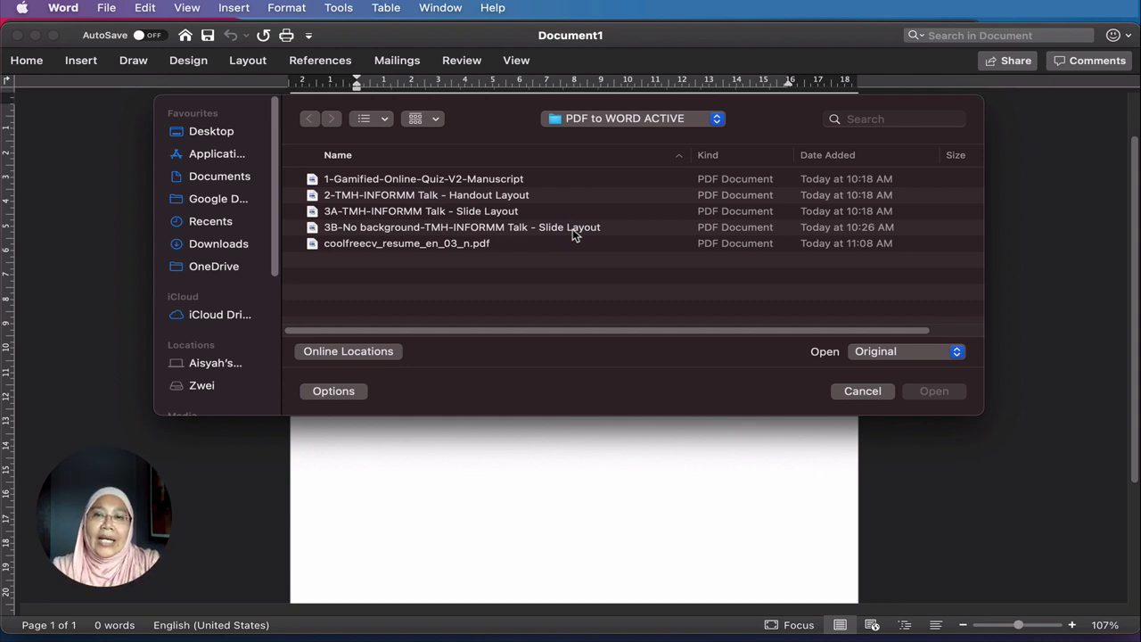
{"action": "left_click", "coordinate": [572, 228]}
{"action": "left_click", "coordinate": [936, 394]}
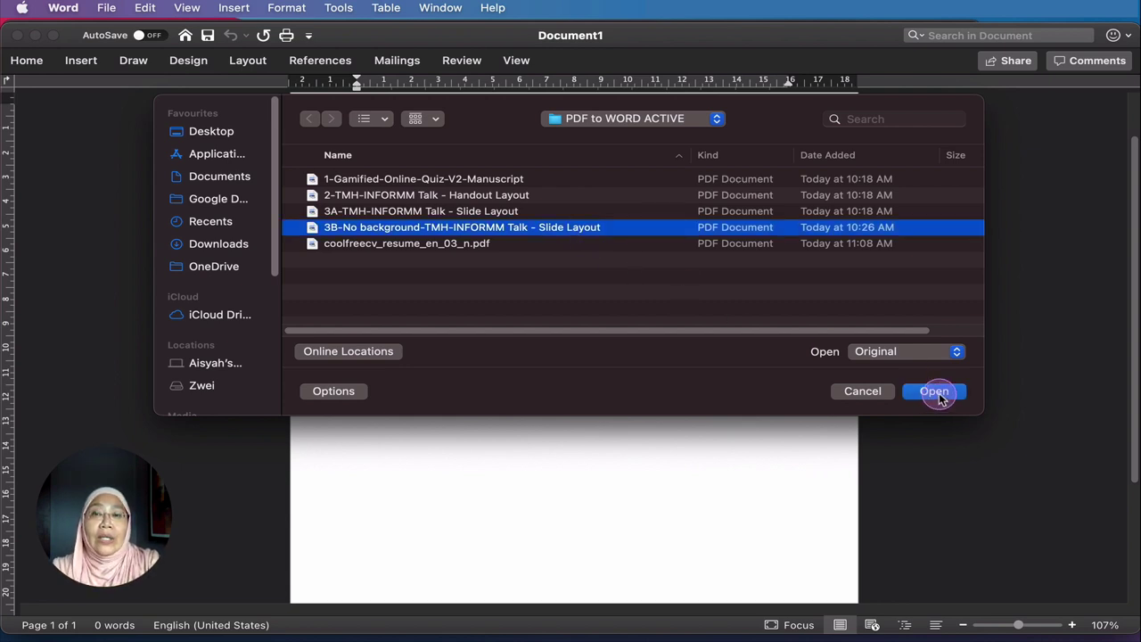
{"action": "left_click", "coordinate": [939, 396]}
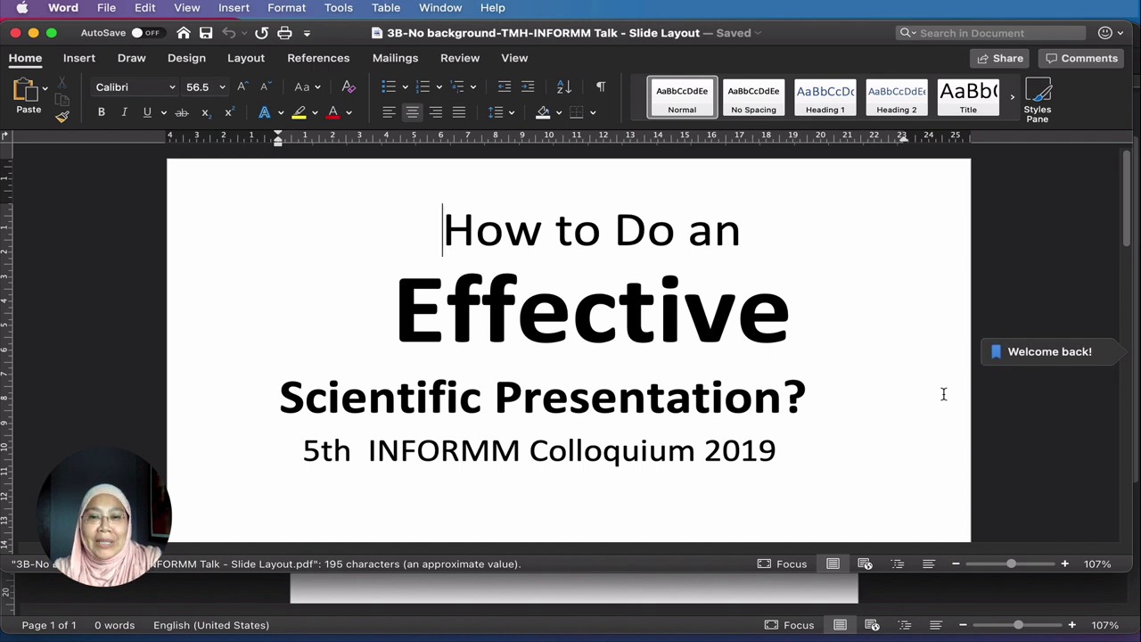
{"action": "scroll", "coordinate": [936, 365], "scroll_direction": "down", "scroll_amount": 1}
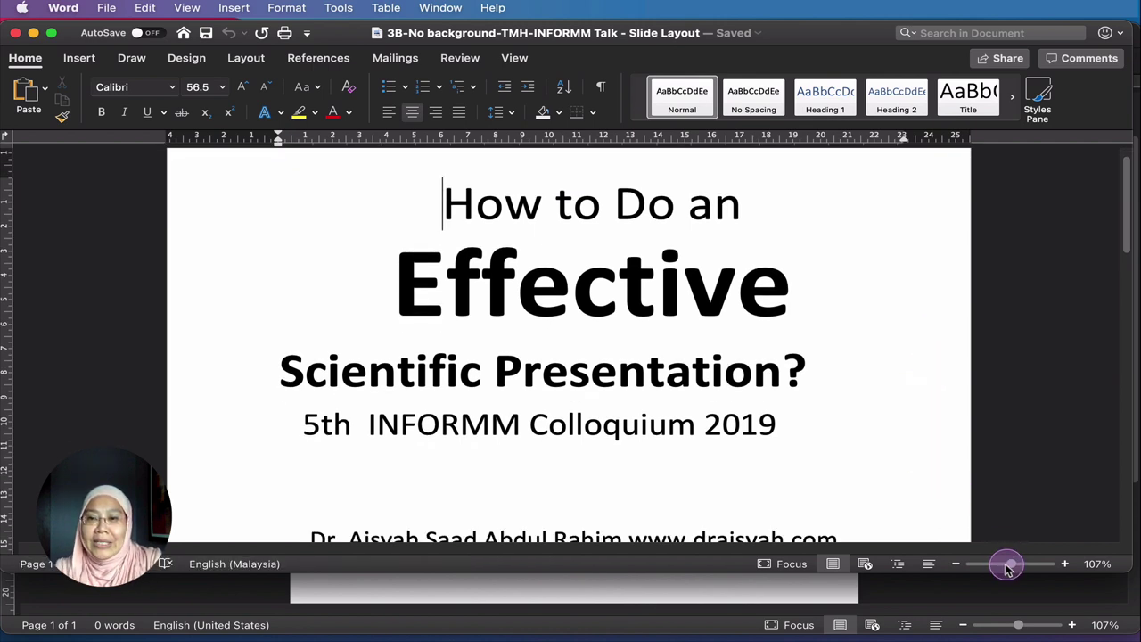
{"action": "left_click_drag", "start_coordinate": [1007, 568], "coordinate": [999, 563]}
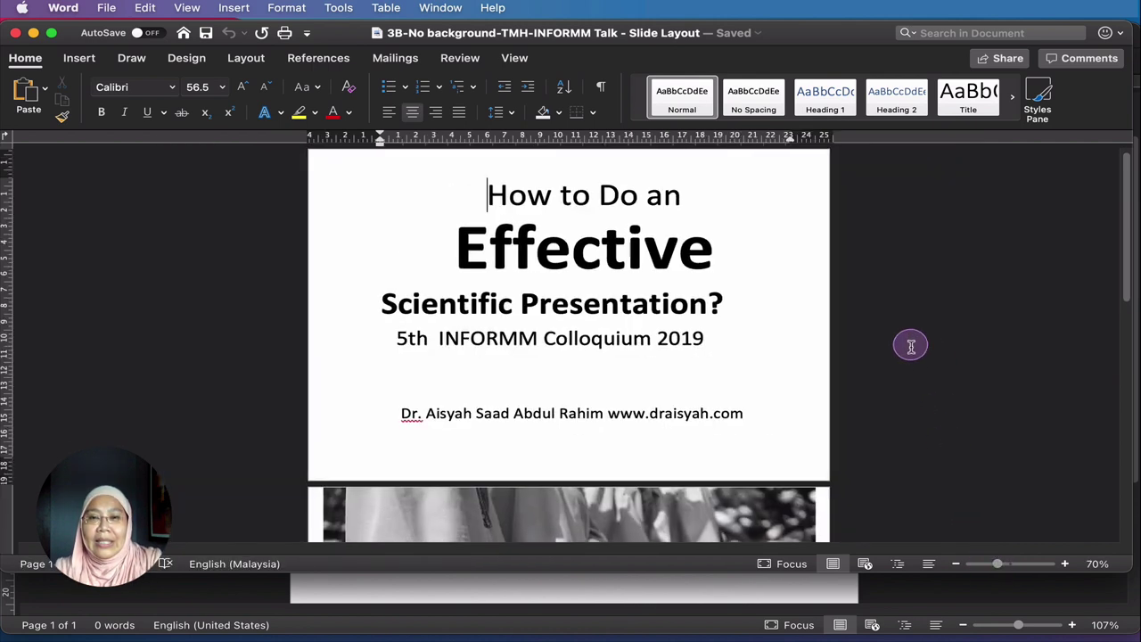